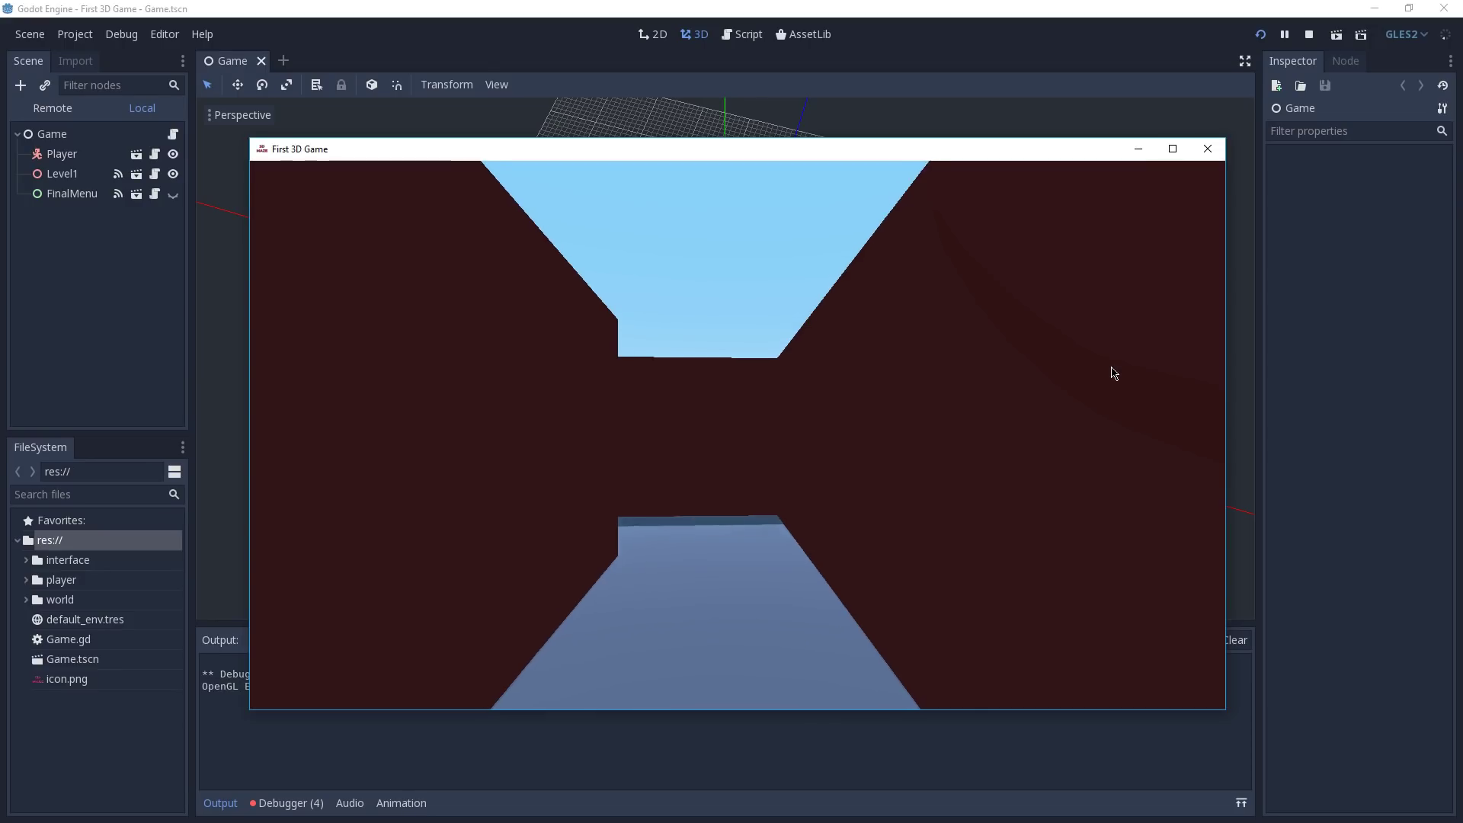
- Preview the maze game, the display window settings and the repository clone URL
{"action": "key", "text": "Up"}
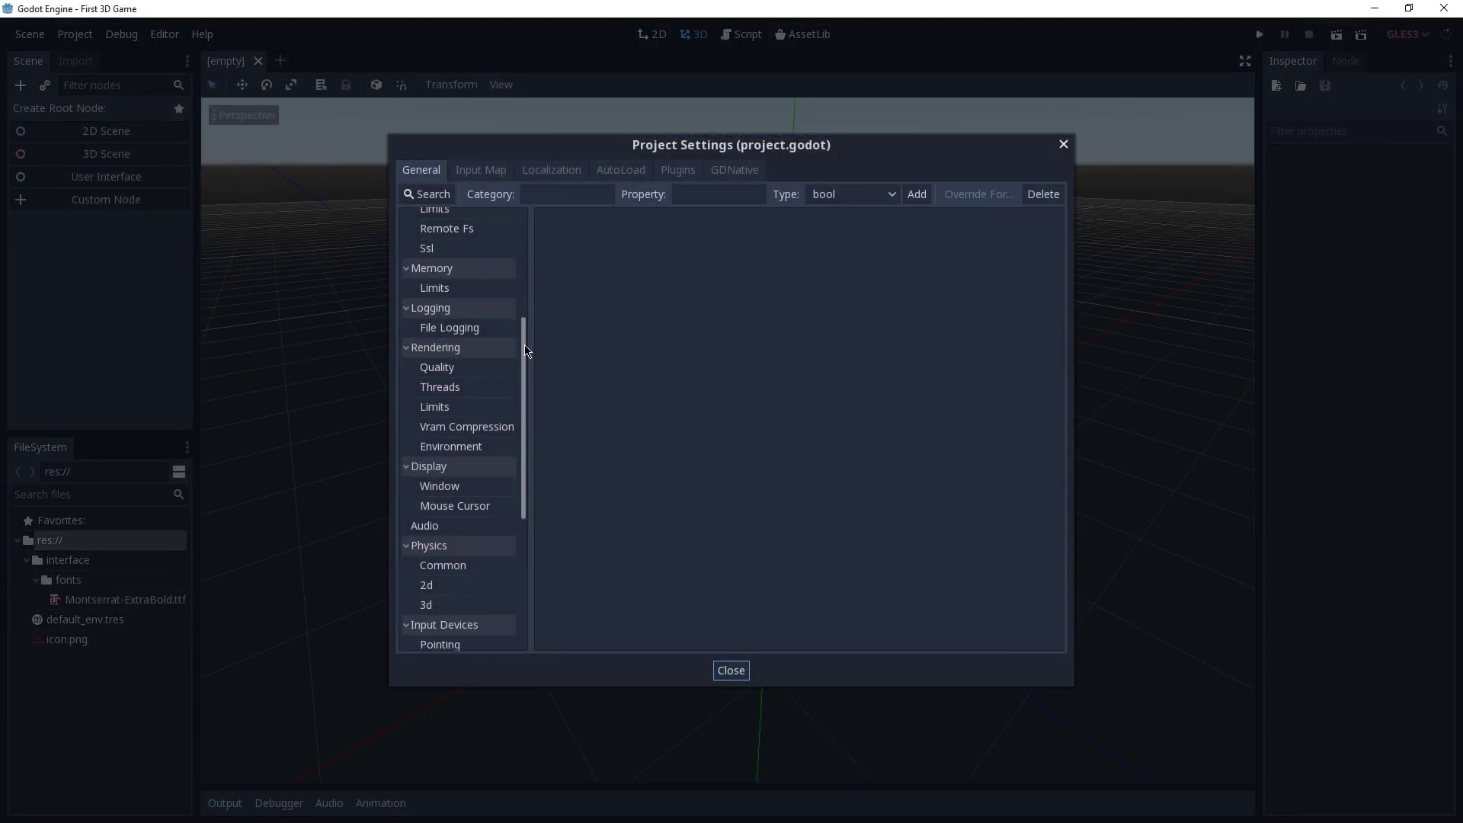
{"action": "scroll", "coordinate": [526, 343], "scroll_direction": "down", "scroll_amount": 1}
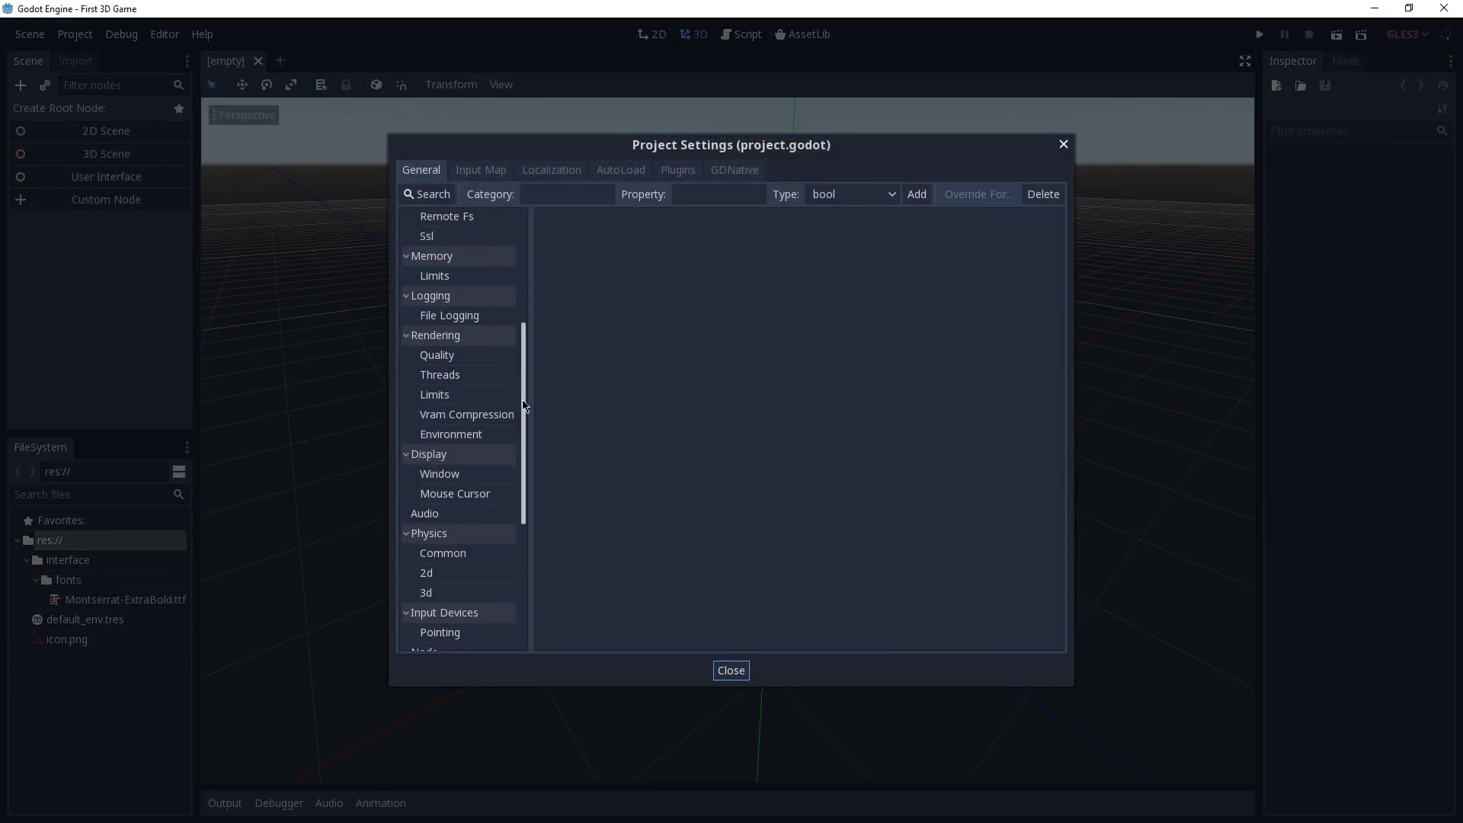
{"action": "left_click", "coordinate": [452, 476]}
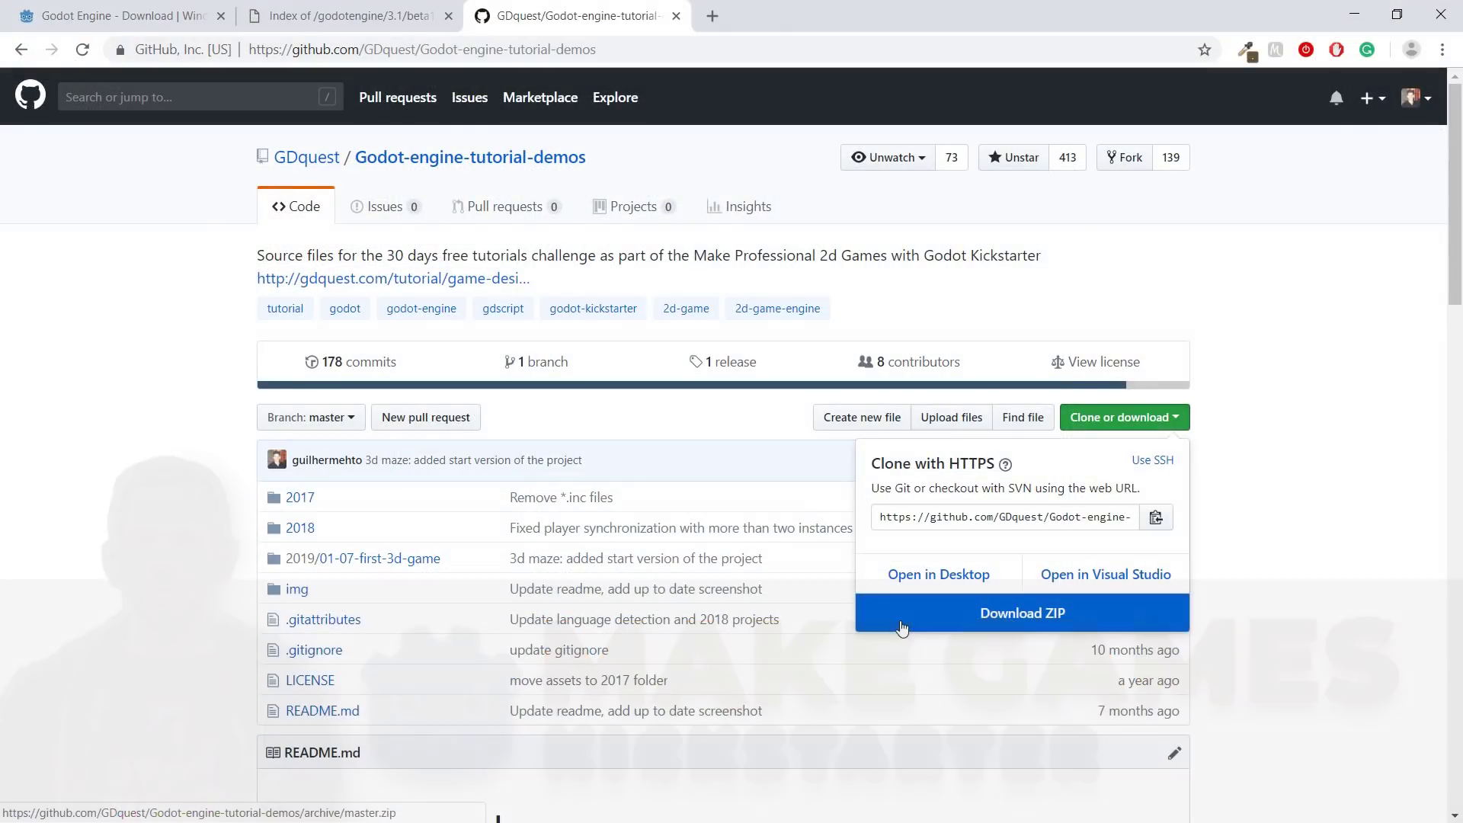
{"action": "left_click", "coordinate": [1006, 516]}
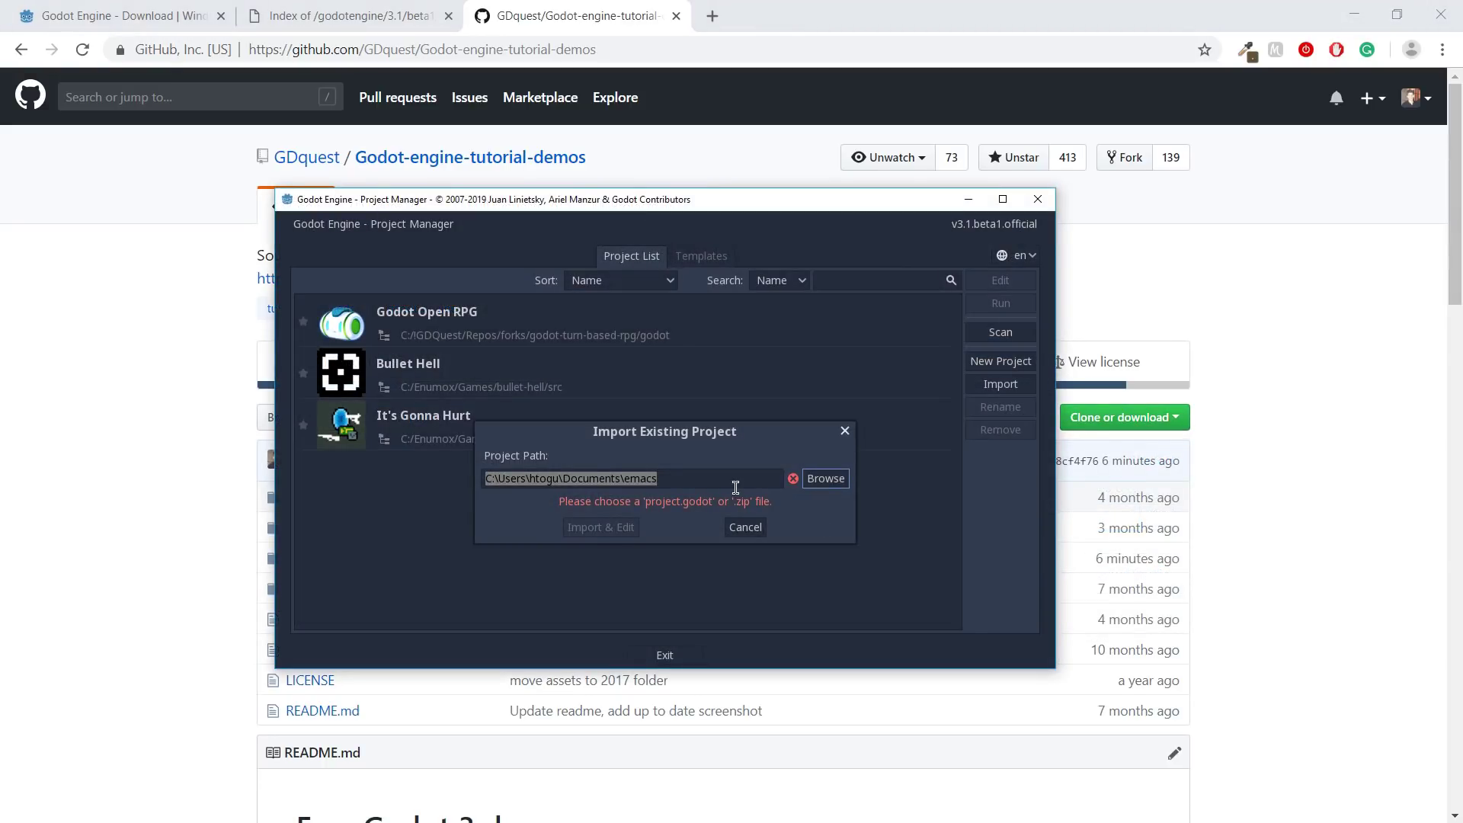
- Replace the project path with the pasted start folder path and expand the fonts folder
{"action": "left_click", "coordinate": [736, 479]}
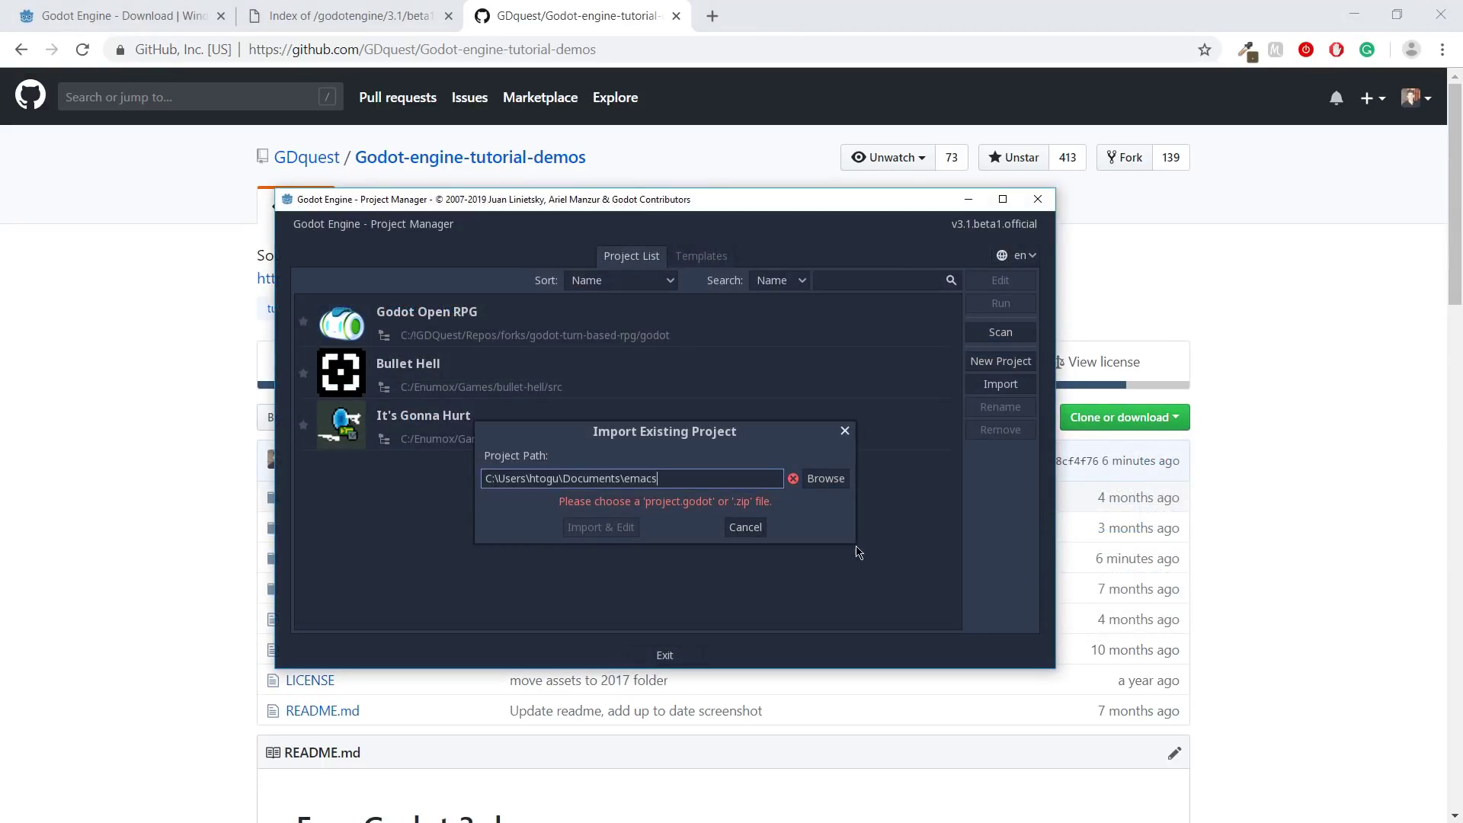
{"action": "key", "text": "ctrl+a"}
{"action": "key", "text": "ctrl+v"}
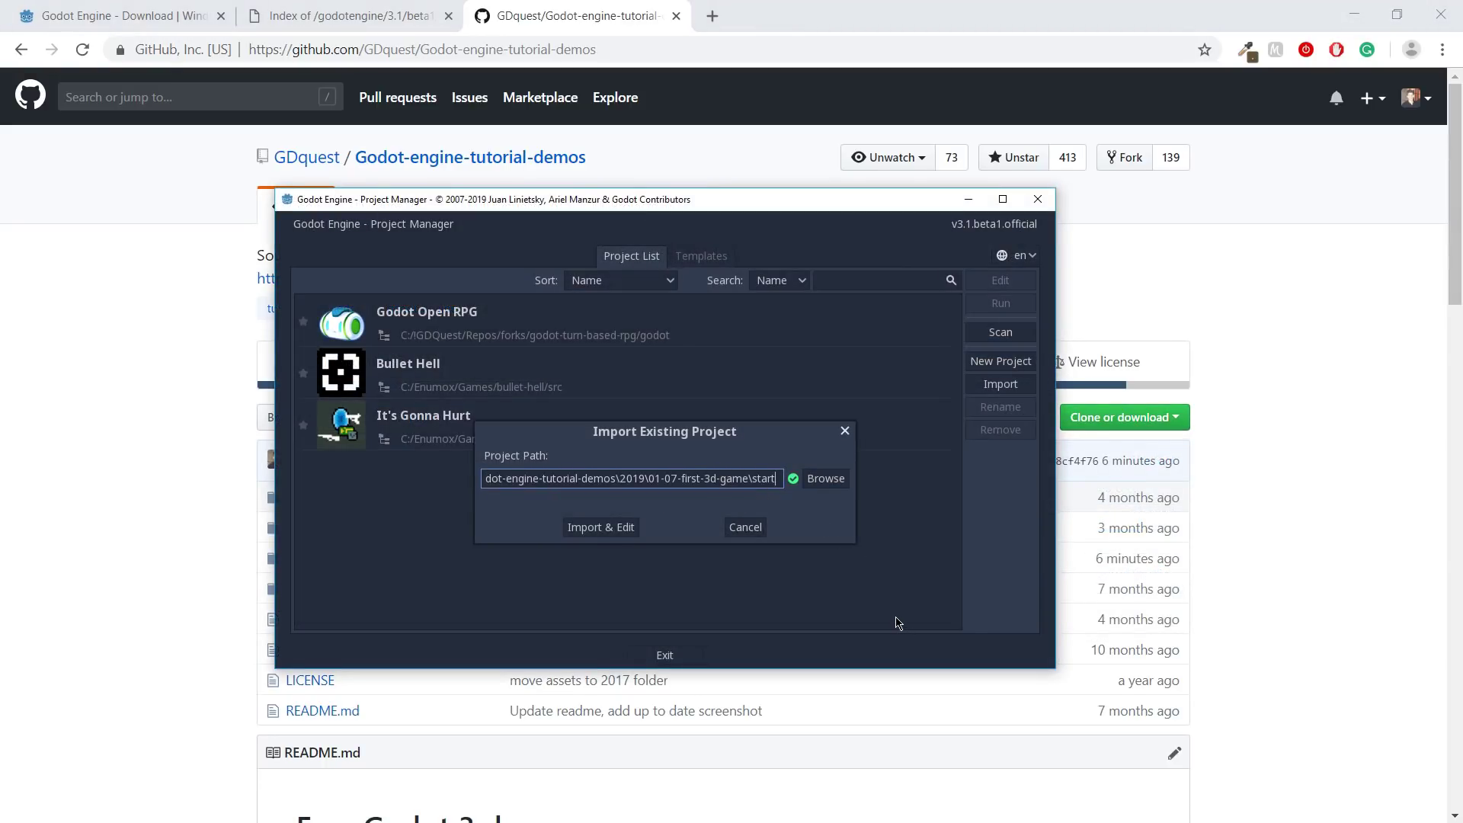
{"action": "left_click_drag", "start_coordinate": [690, 479], "coordinate": [510, 479]}
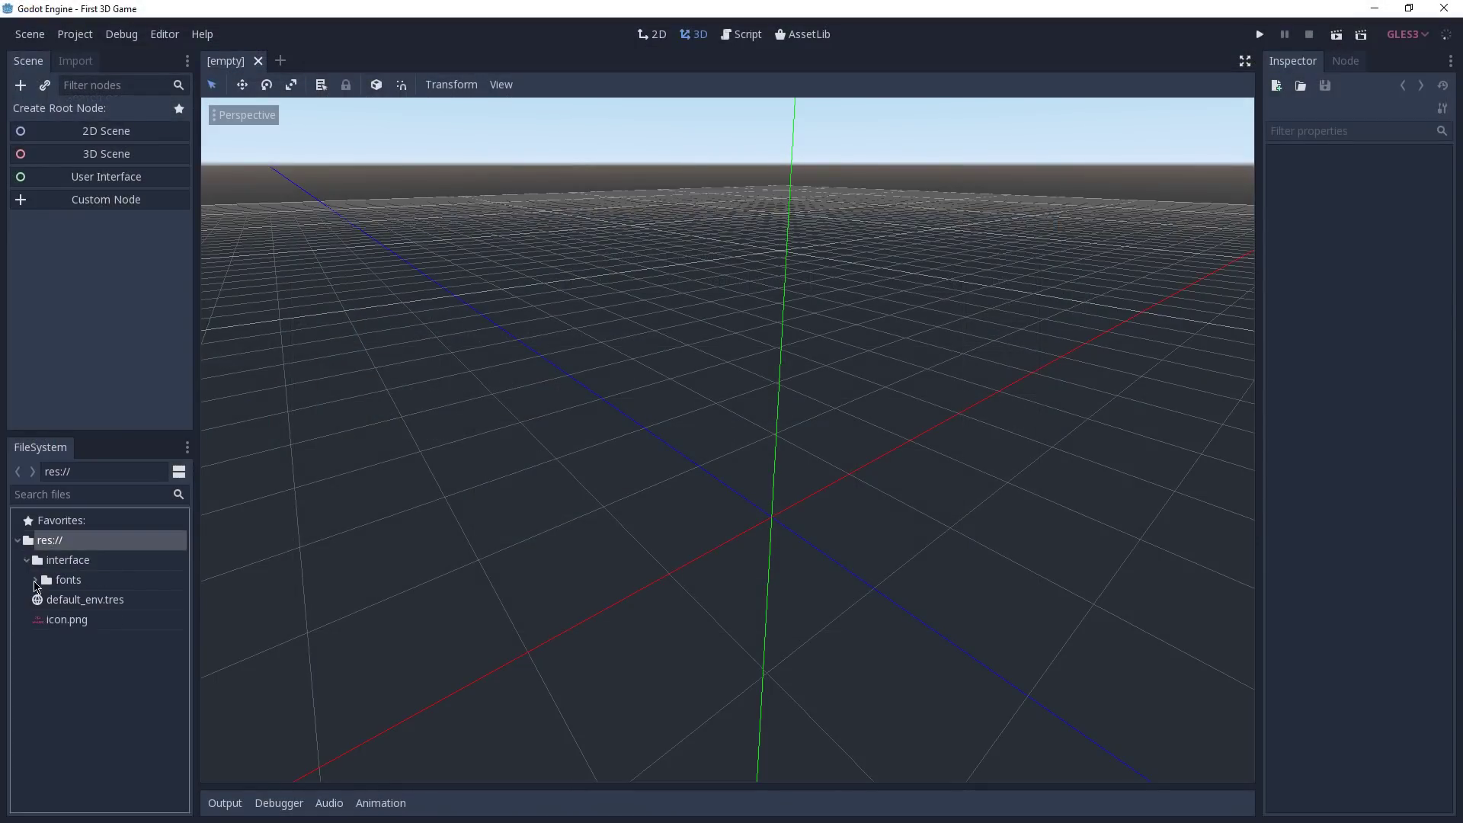
{"action": "left_click", "coordinate": [35, 580]}
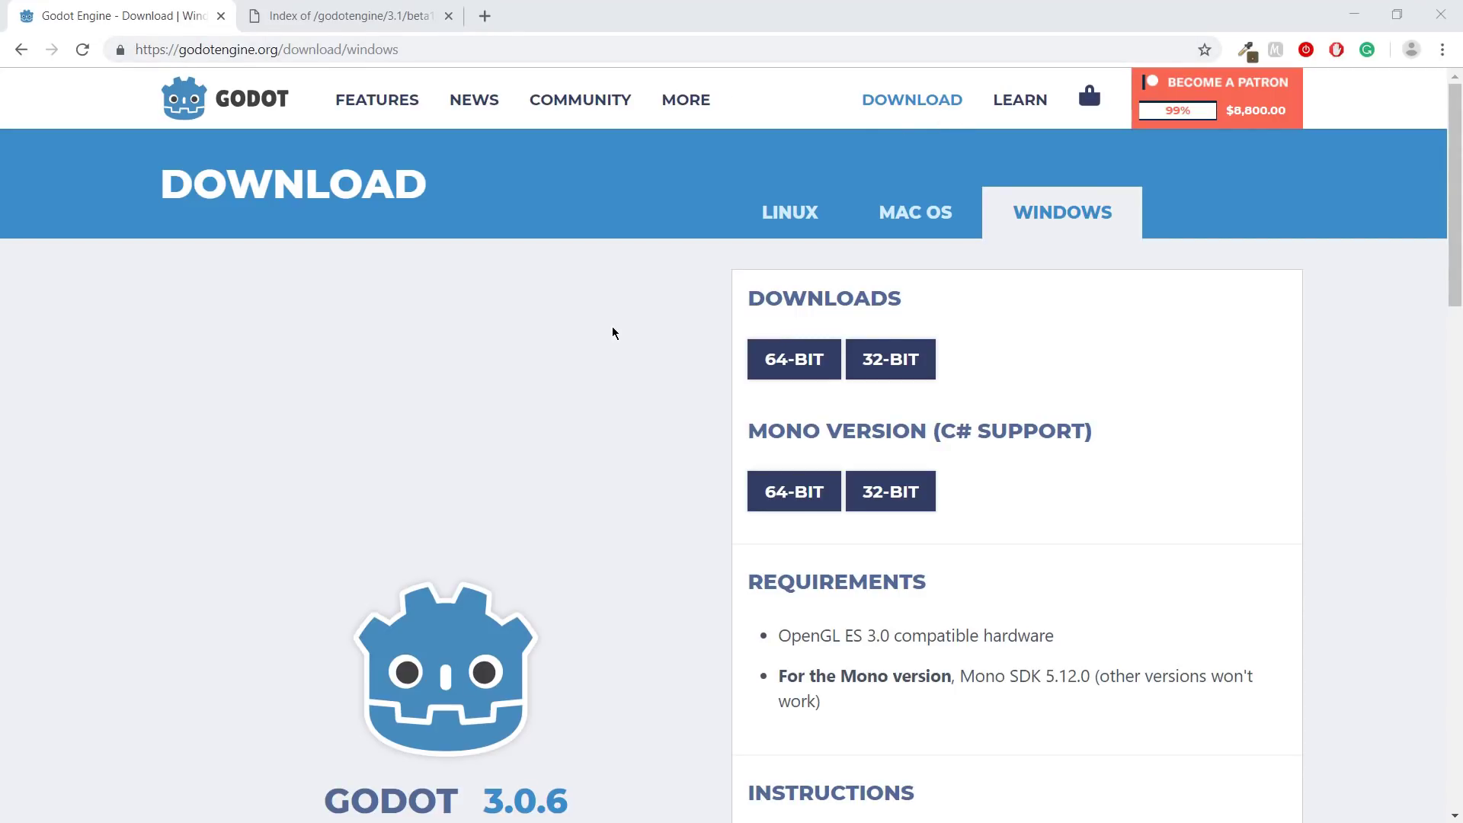
- Scroll through the Godot 3.0.6 download page, then switch to the 3.1 beta1 index tab
{"action": "scroll", "coordinate": [573, 515], "scroll_direction": "down", "scroll_amount": 1}
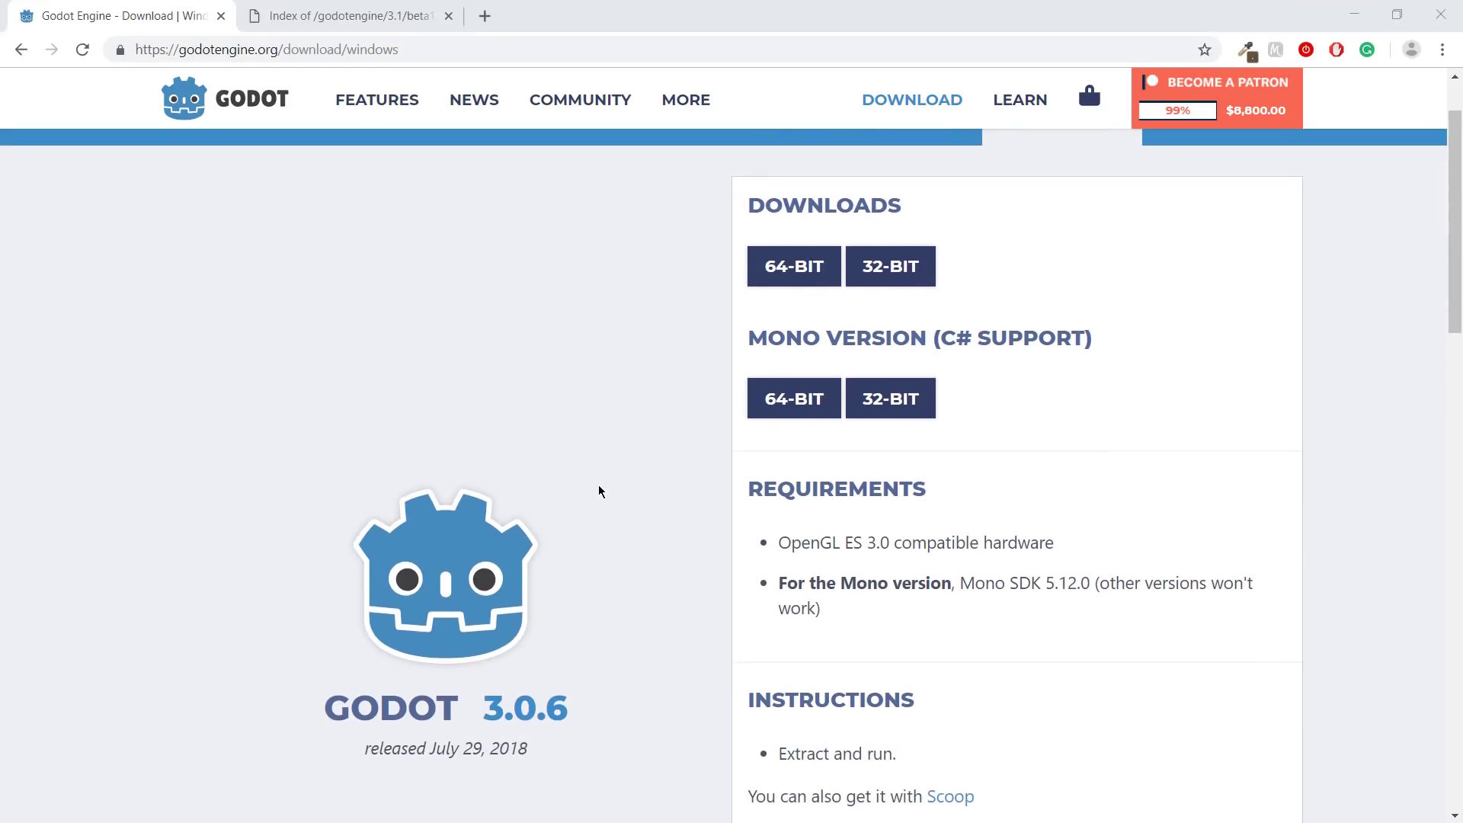
{"action": "scroll", "coordinate": [598, 490], "scroll_direction": "up", "scroll_amount": 1}
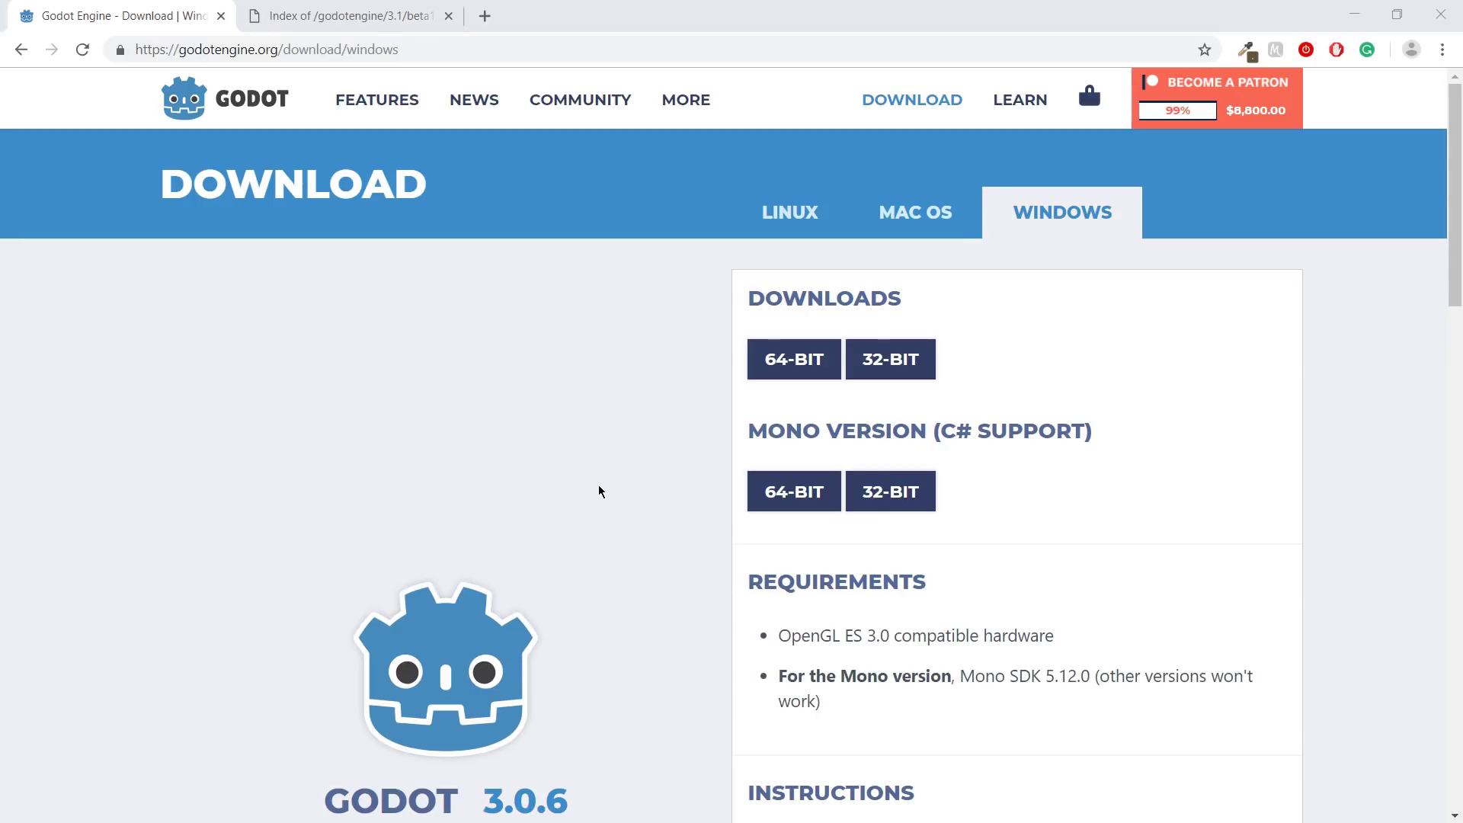
{"action": "scroll", "coordinate": [599, 490], "scroll_direction": "down", "scroll_amount": 1}
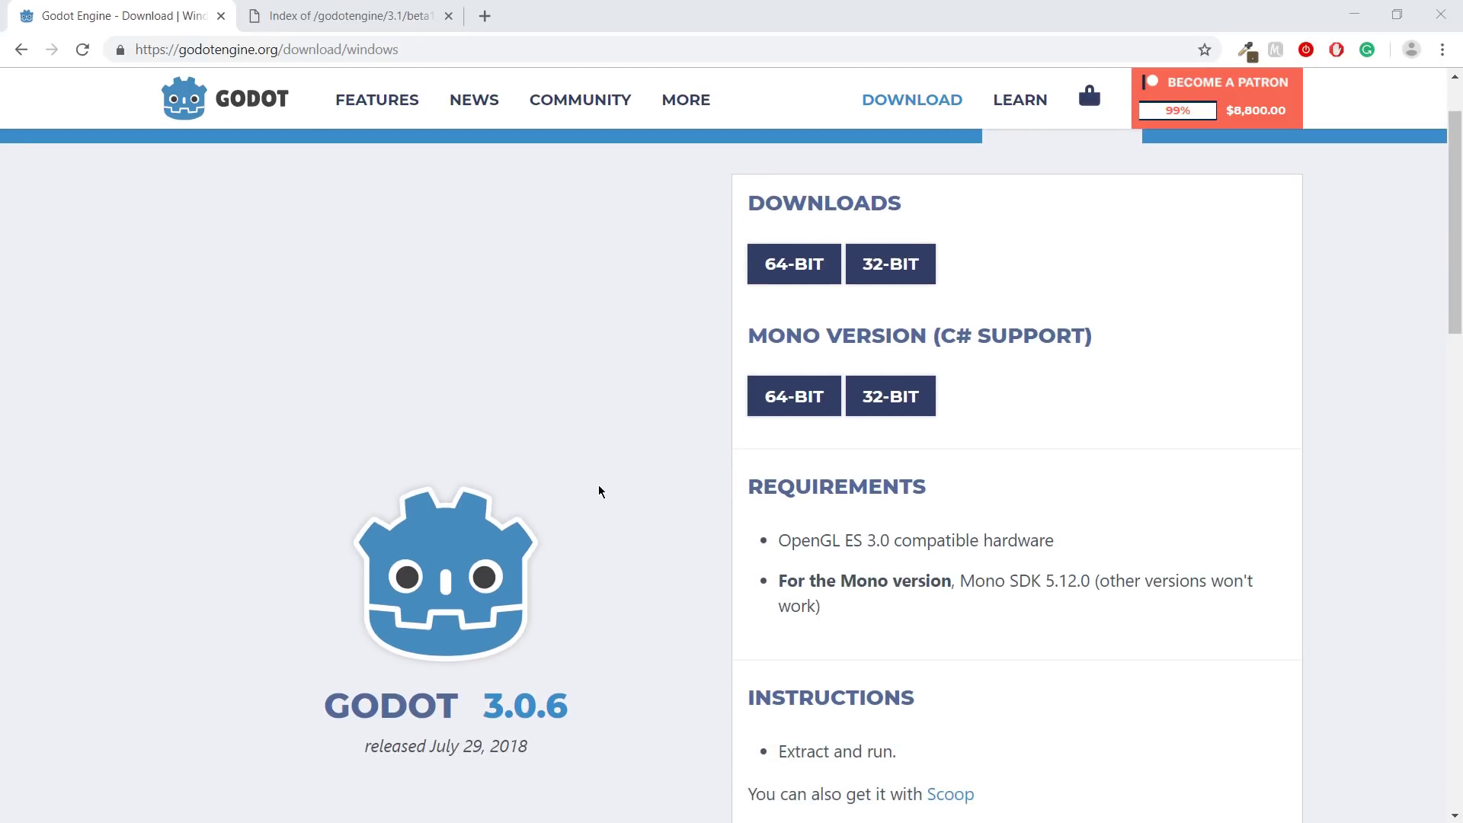
{"action": "scroll", "coordinate": [600, 491], "scroll_direction": "up", "scroll_amount": 1}
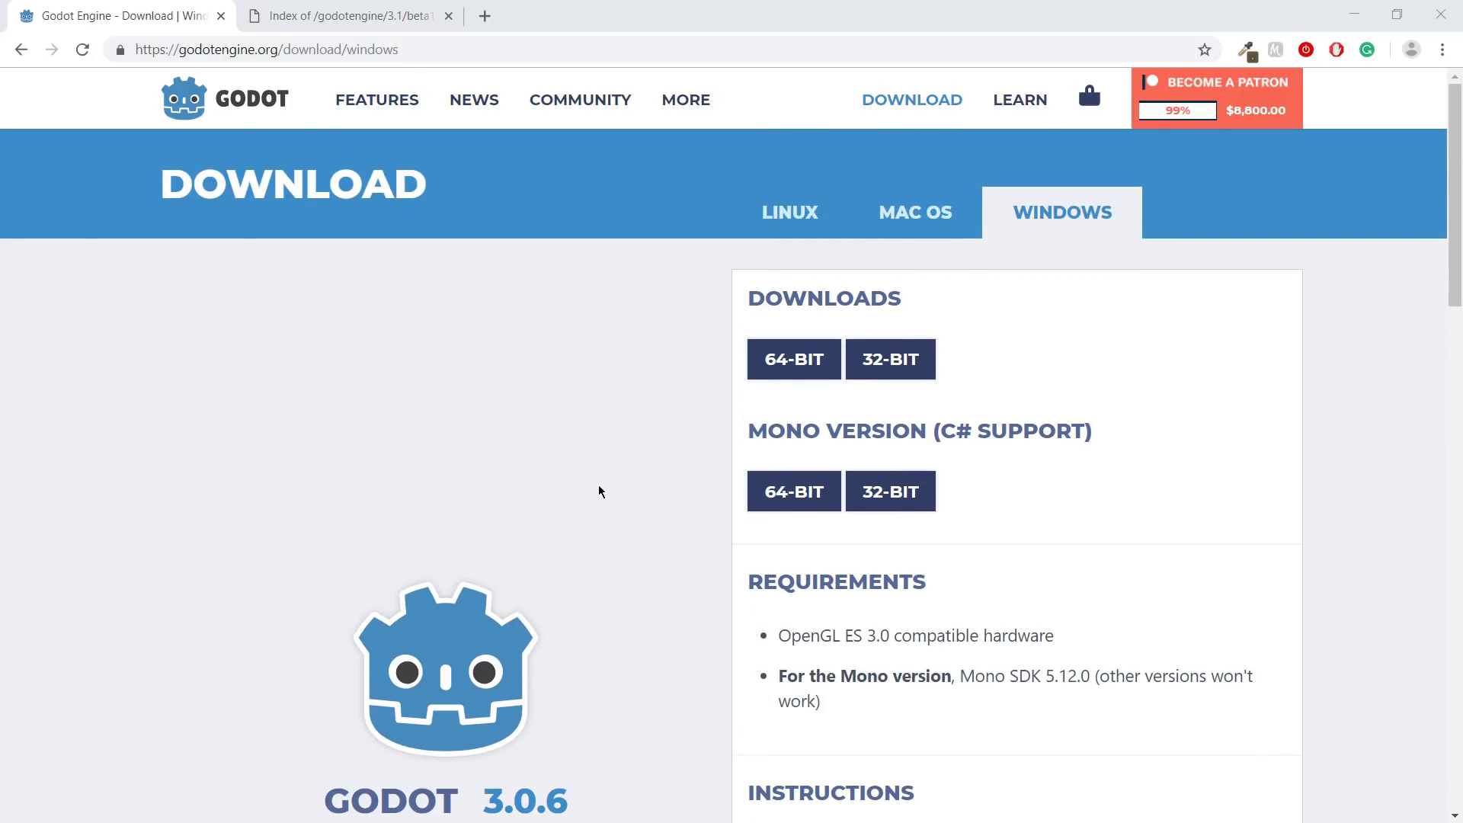
{"action": "scroll", "coordinate": [600, 491], "scroll_direction": "down", "scroll_amount": 1}
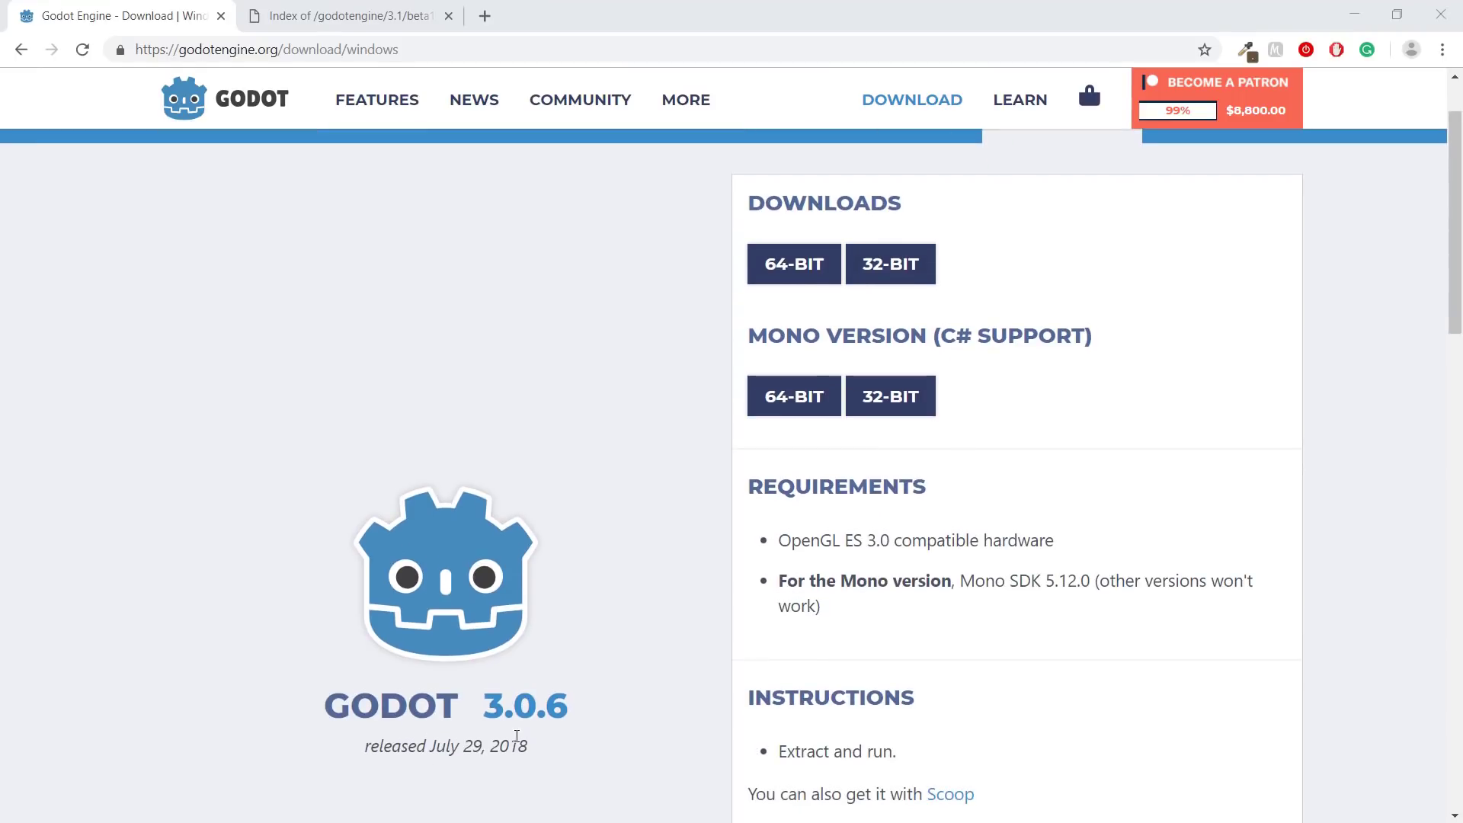
{"action": "left_click_drag", "start_coordinate": [594, 706], "coordinate": [289, 715]}
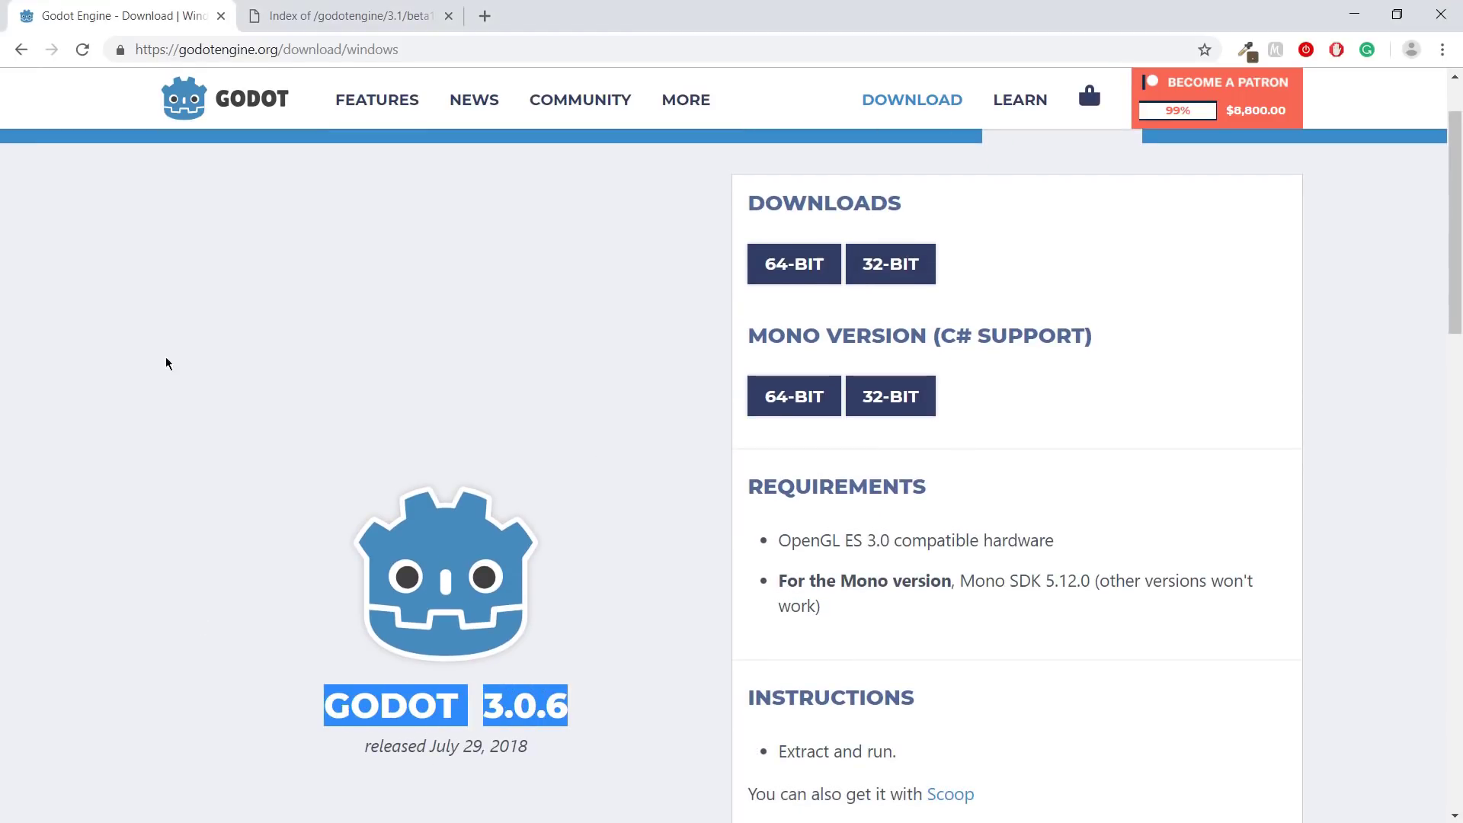
{"action": "left_click", "coordinate": [290, 598]}
{"action": "scroll", "coordinate": [533, 532], "scroll_direction": "up", "scroll_amount": 1}
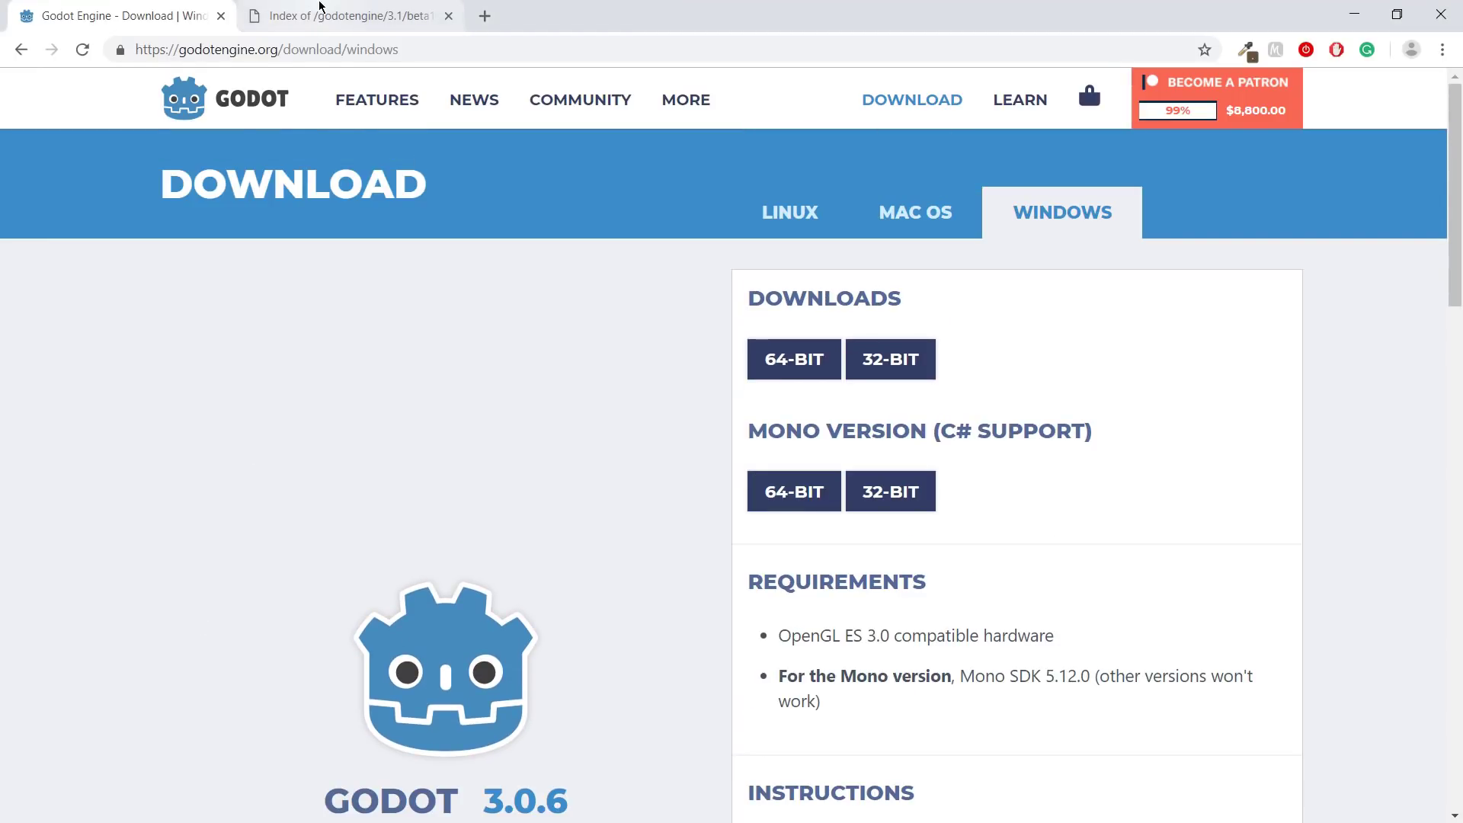
{"action": "left_click", "coordinate": [343, 15]}
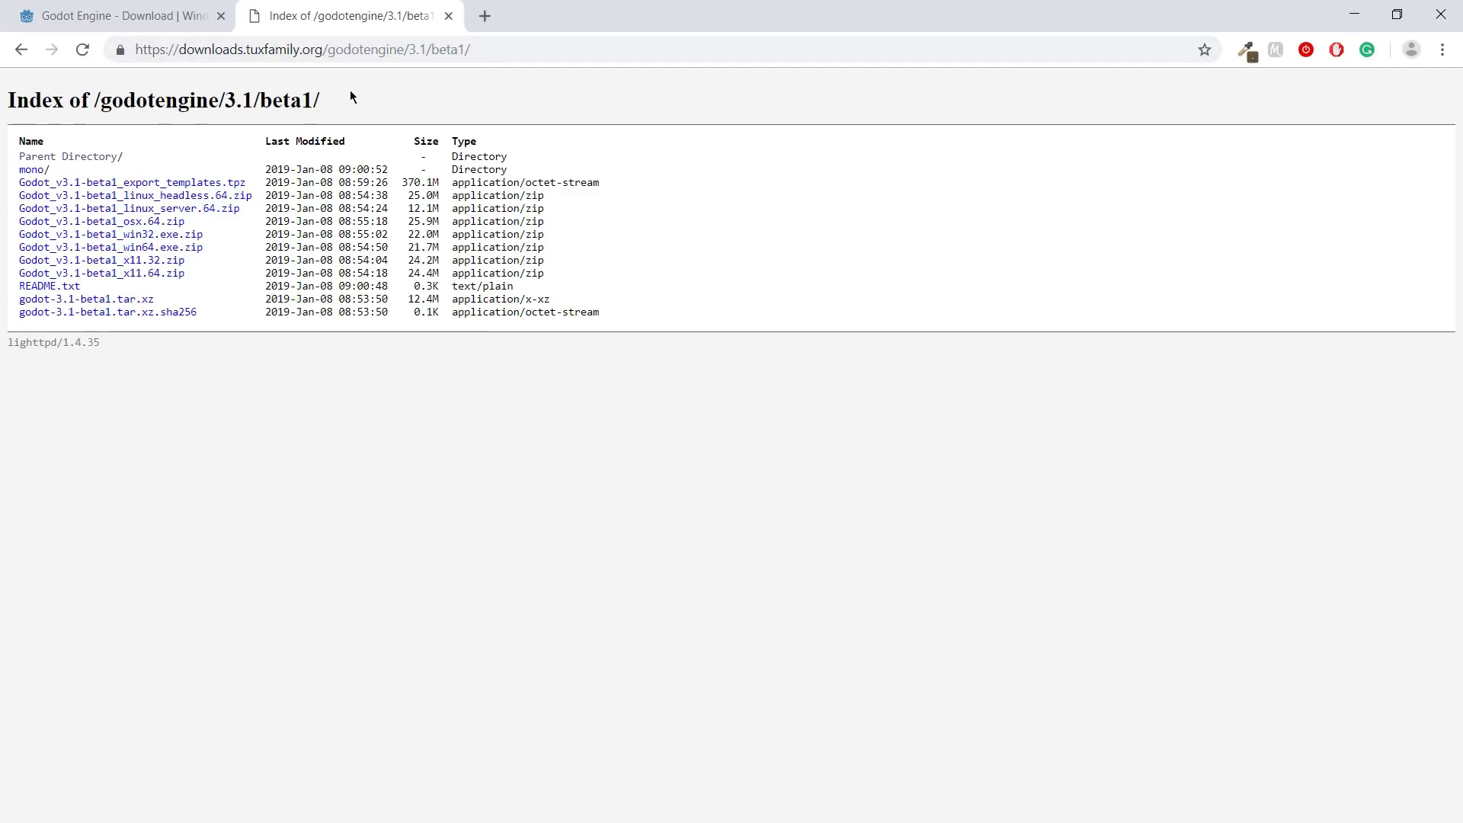
- Go back to /godotengine/3.1/, return to beta1, and download Godot_v3.1-beta1_win64.exe.zip
{"action": "left_click", "coordinate": [27, 55]}
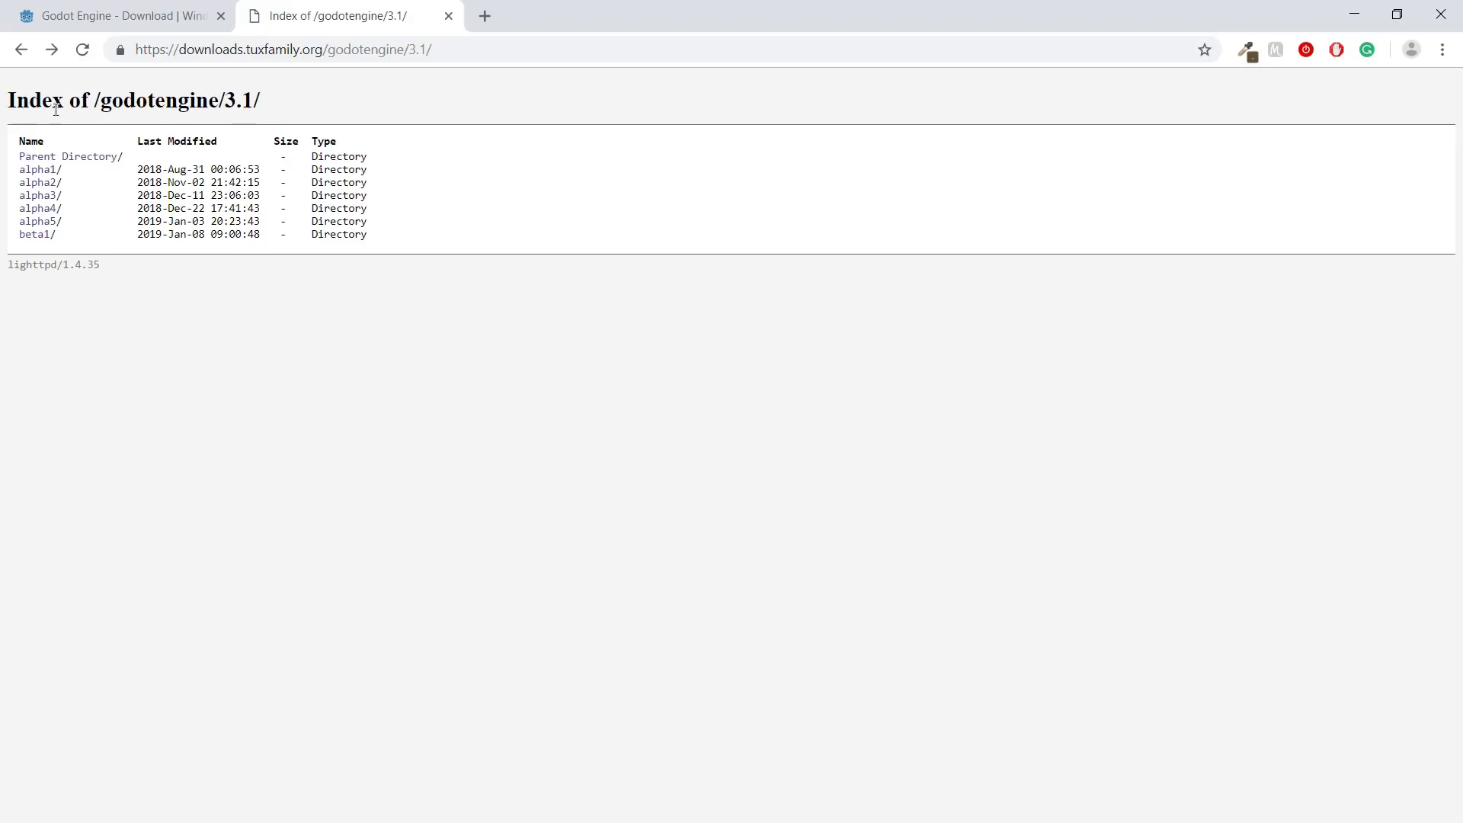
{"action": "left_click", "coordinate": [55, 51]}
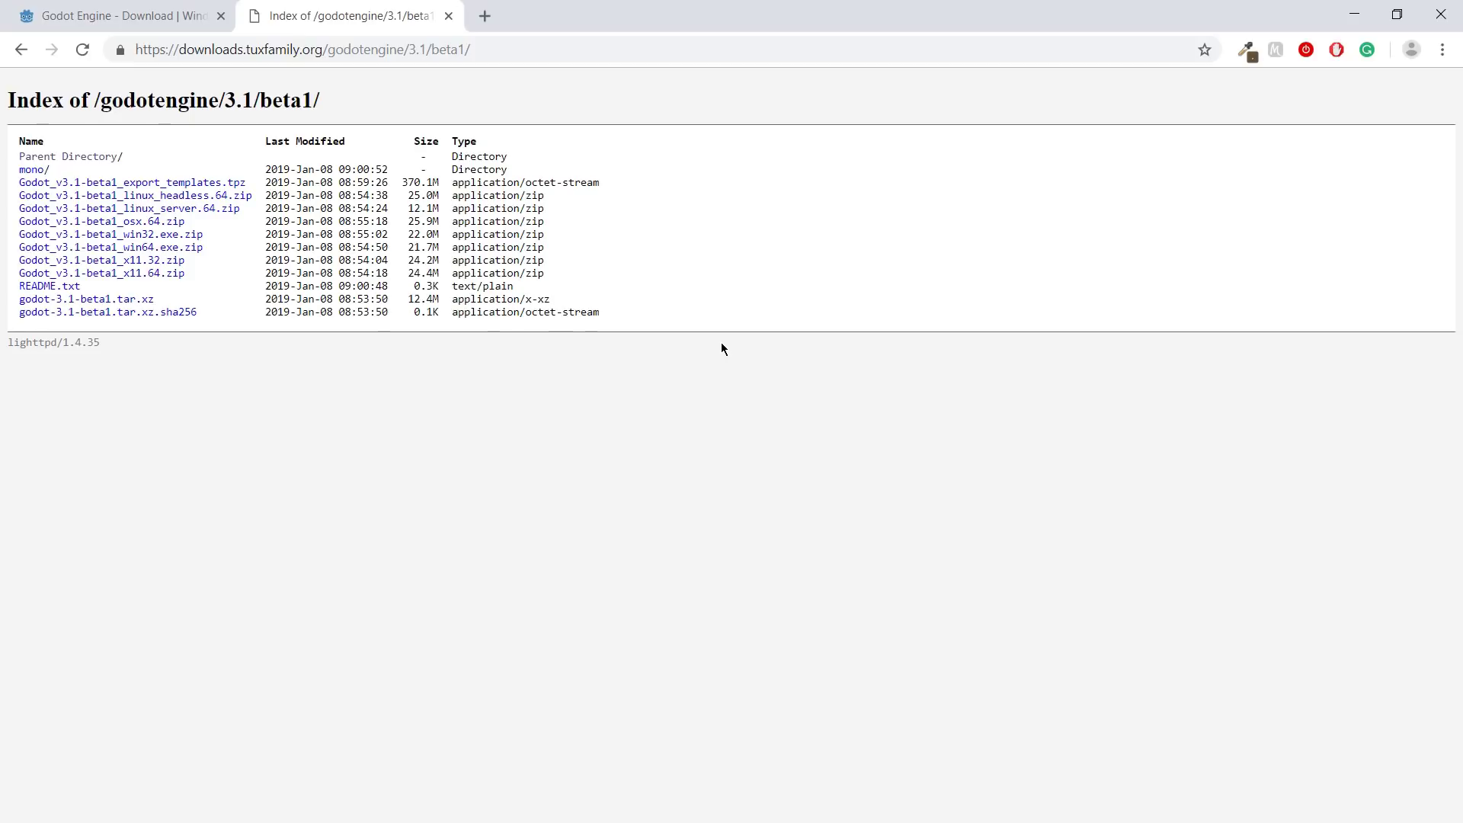
{"action": "left_click", "coordinate": [182, 248]}
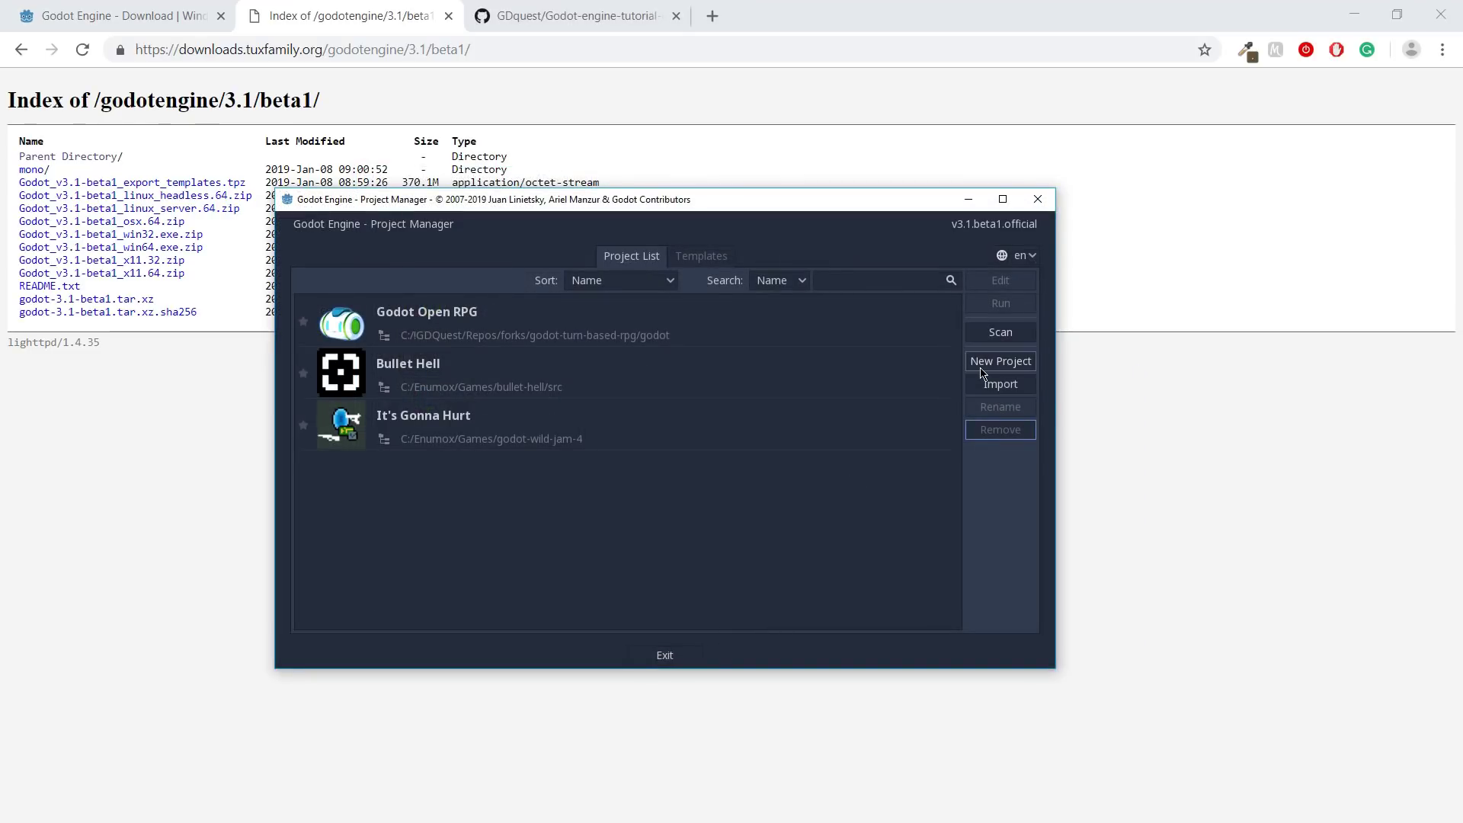
- Look over the Create New Project dialog and its path, then cancel it
{"action": "left_click", "coordinate": [1032, 365]}
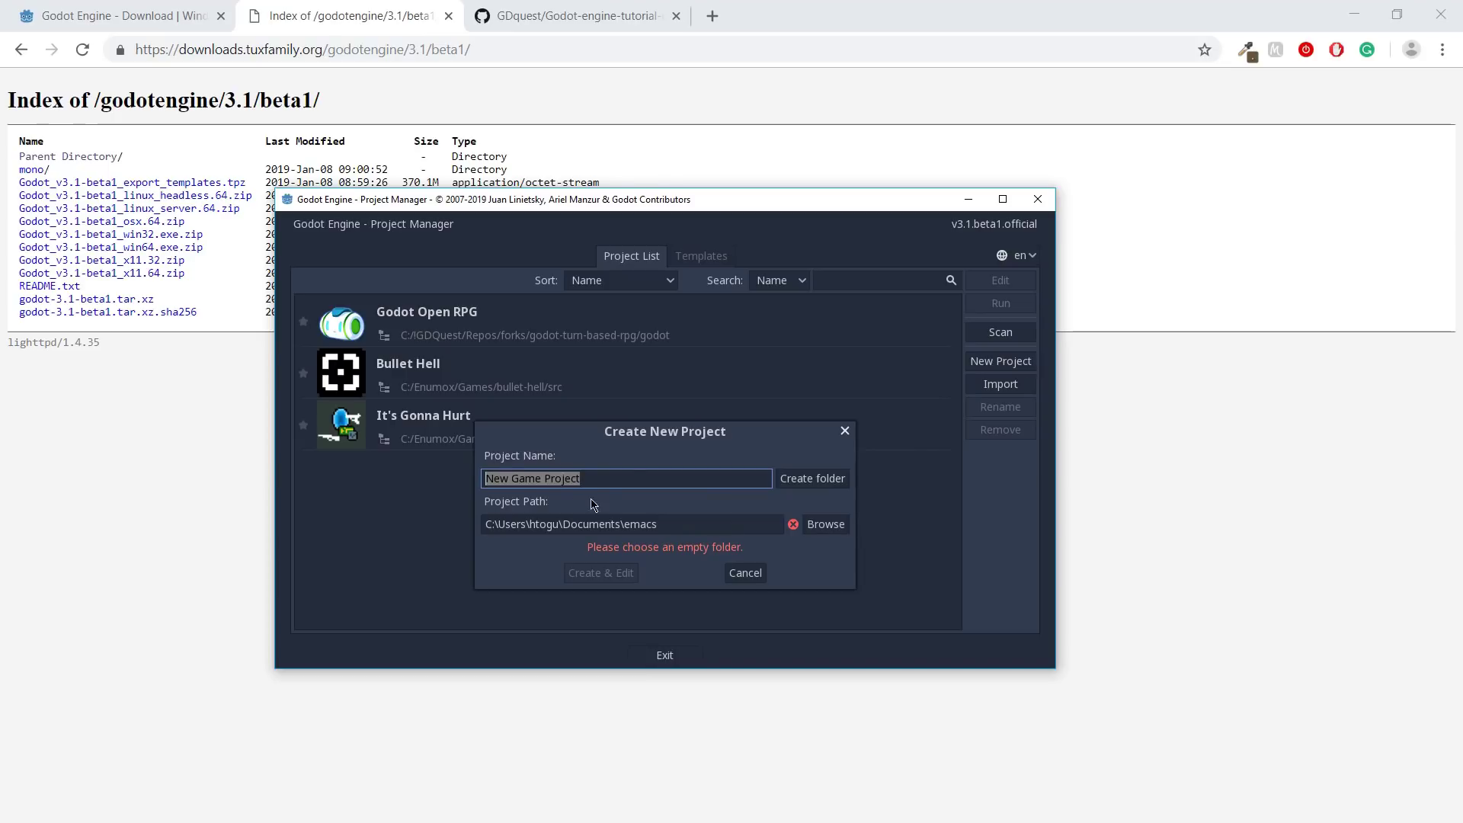
{"action": "left_click_drag", "start_coordinate": [695, 523], "coordinate": [412, 534]}
{"action": "left_click", "coordinate": [754, 579]}
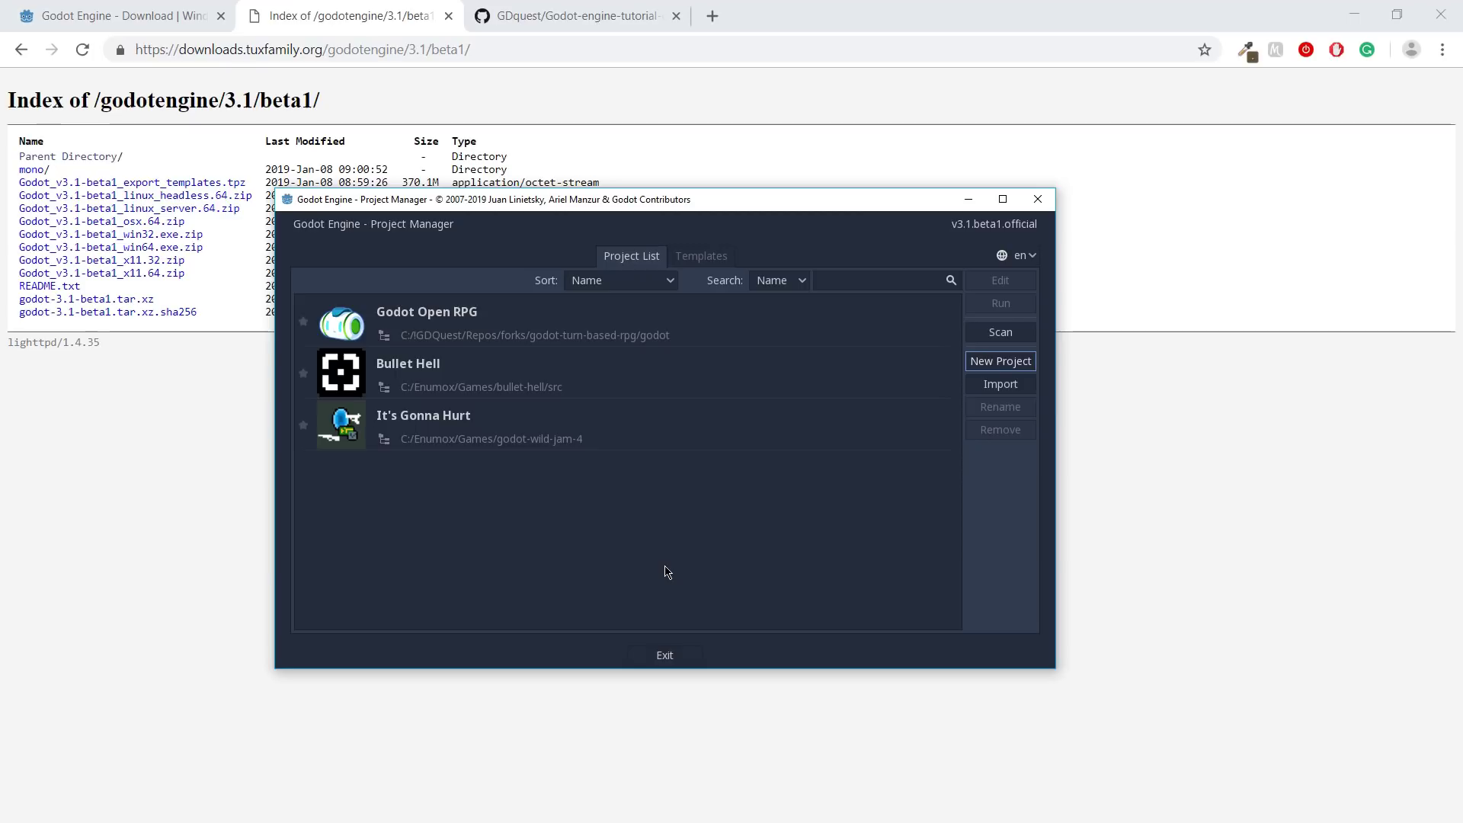
- Browse to the repo's 2019/01-07-first-3d-game/start folder on GitHub, then return to the root
{"action": "left_click", "coordinate": [579, 16]}
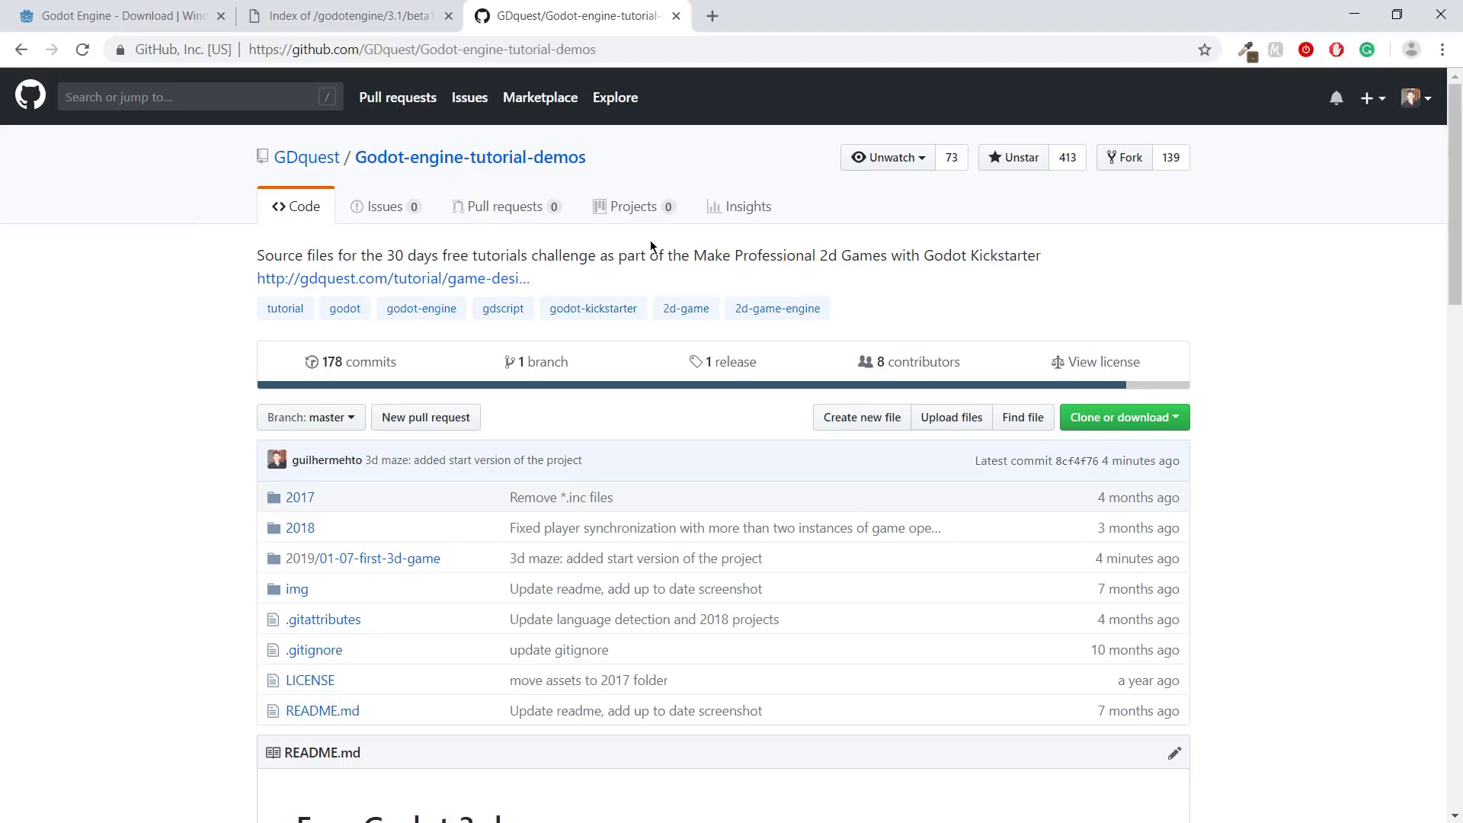
{"action": "left_click", "coordinate": [404, 560]}
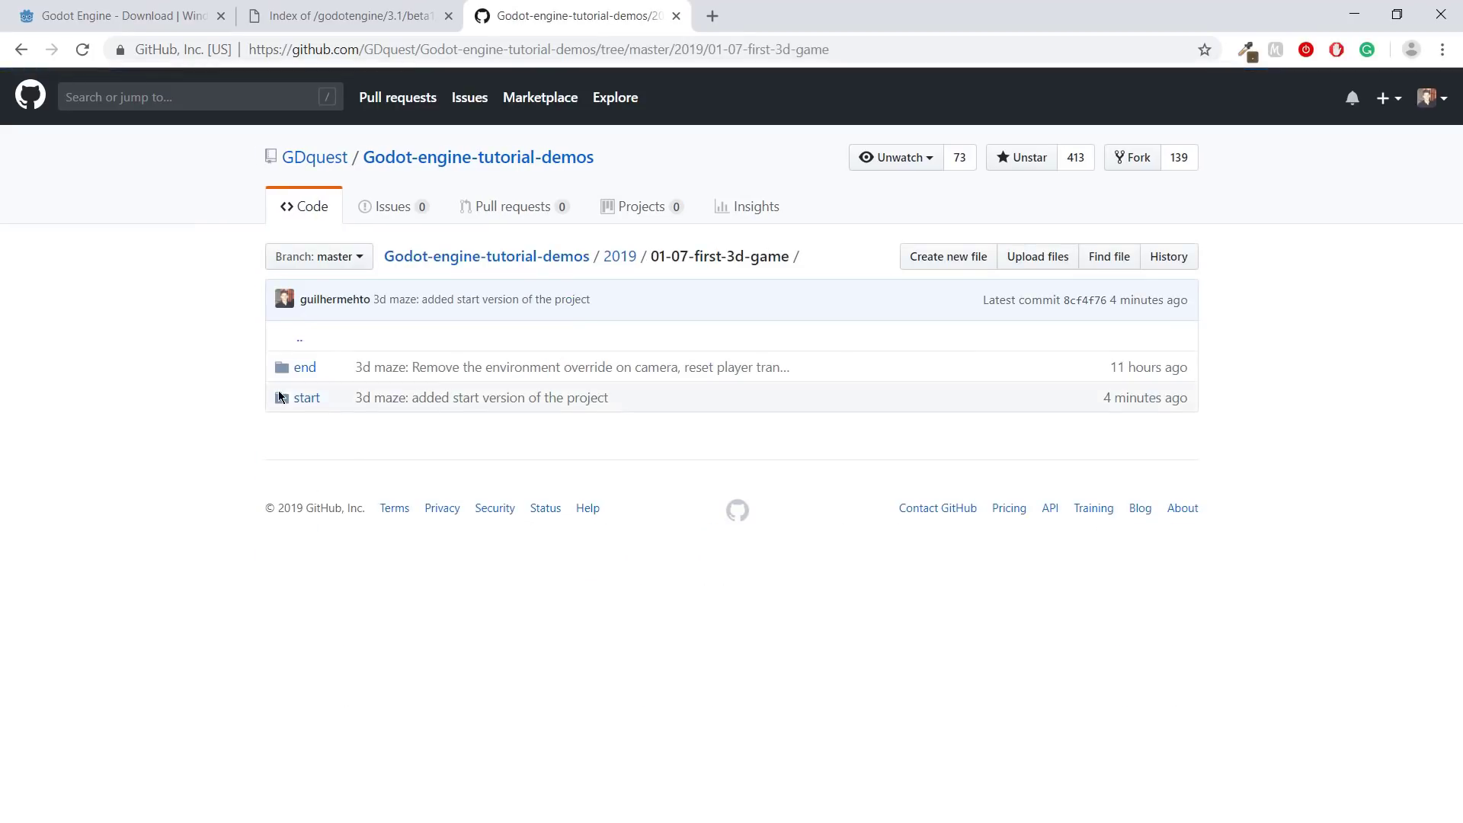
{"action": "left_click", "coordinate": [302, 403]}
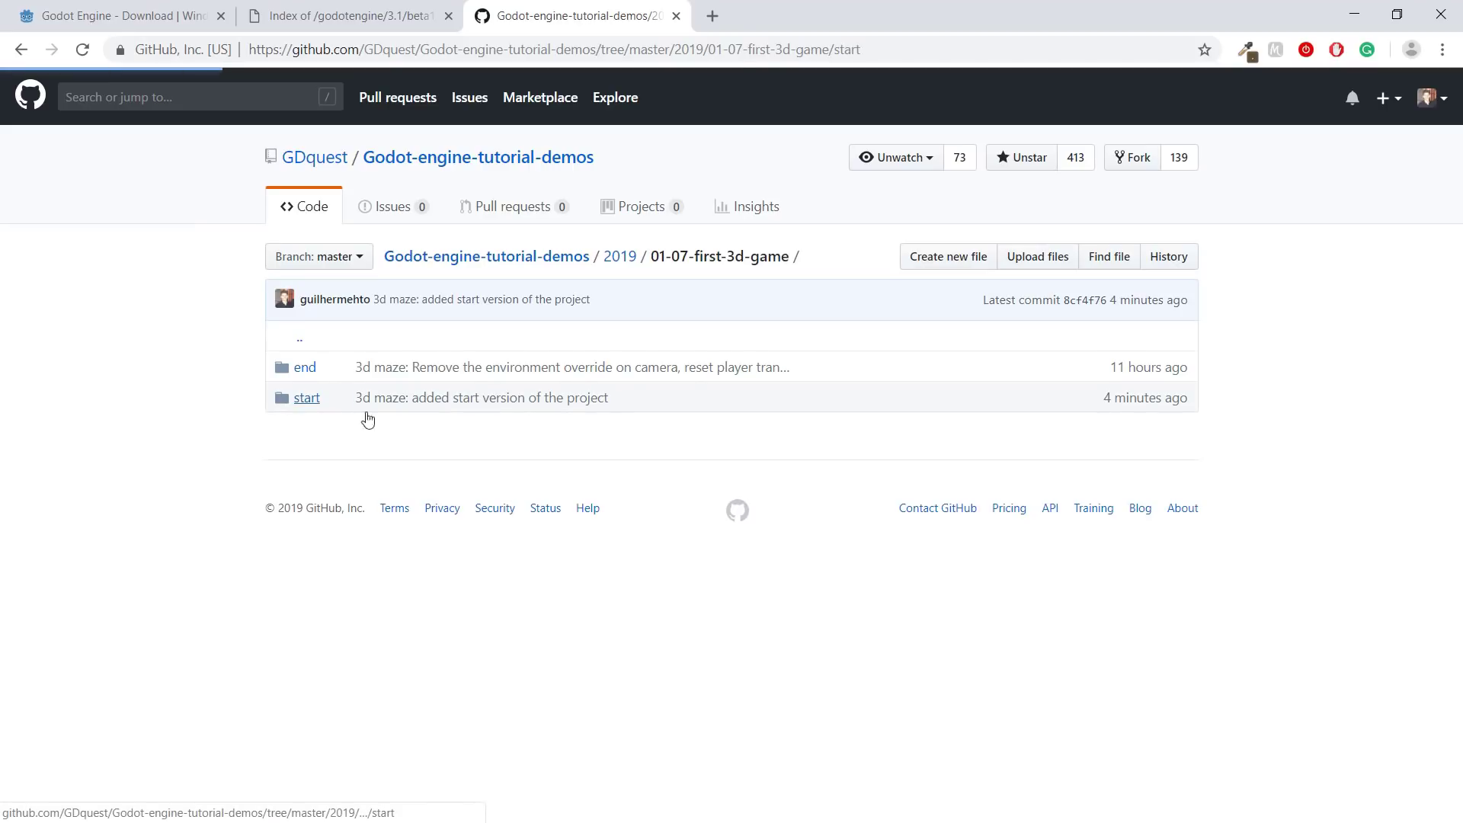
{"action": "left_click_drag", "start_coordinate": [358, 610], "coordinate": [0, 313]}
{"action": "left_click", "coordinate": [97, 350]}
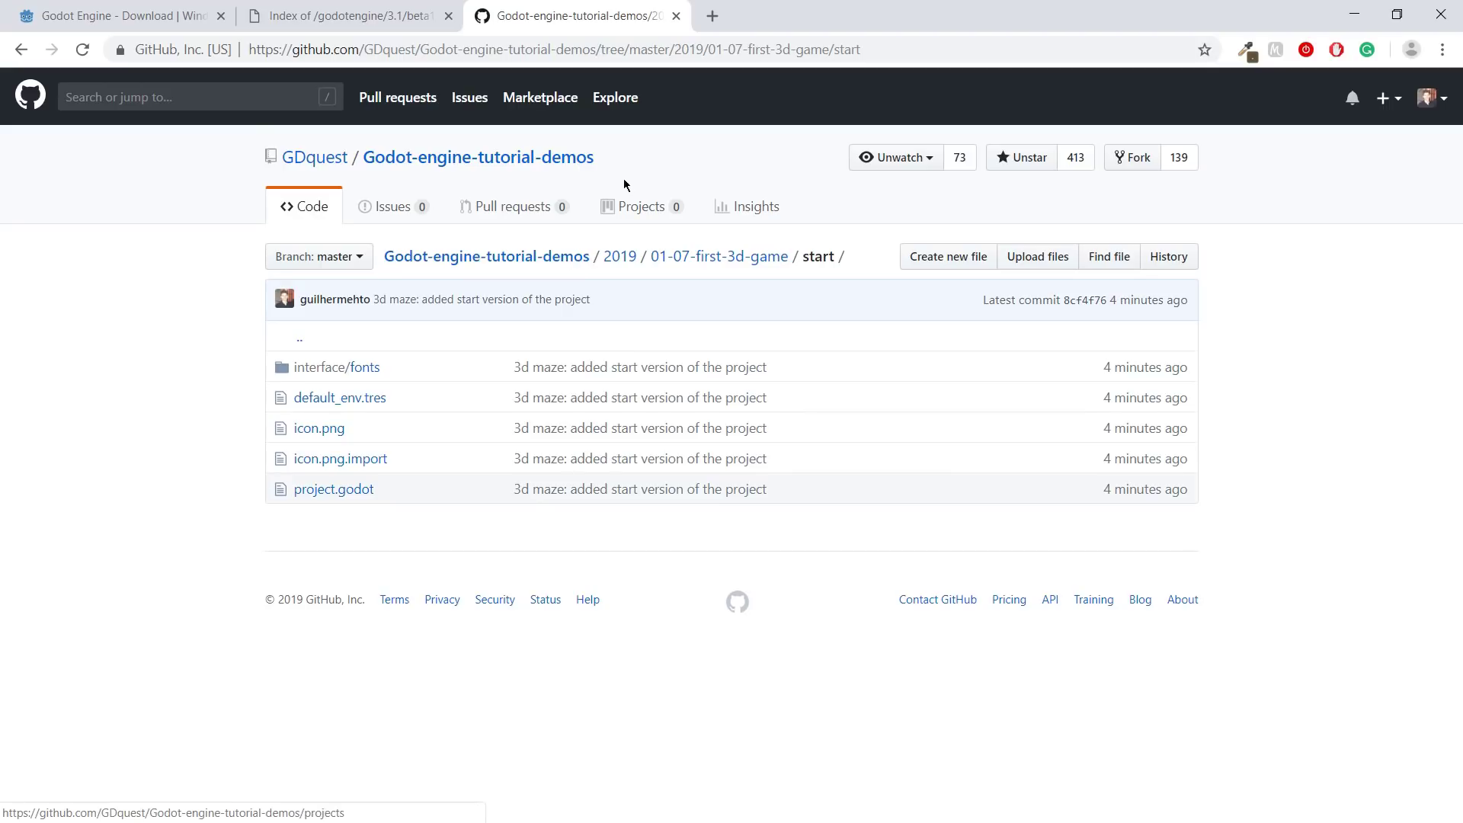
{"action": "left_click", "coordinate": [573, 165]}
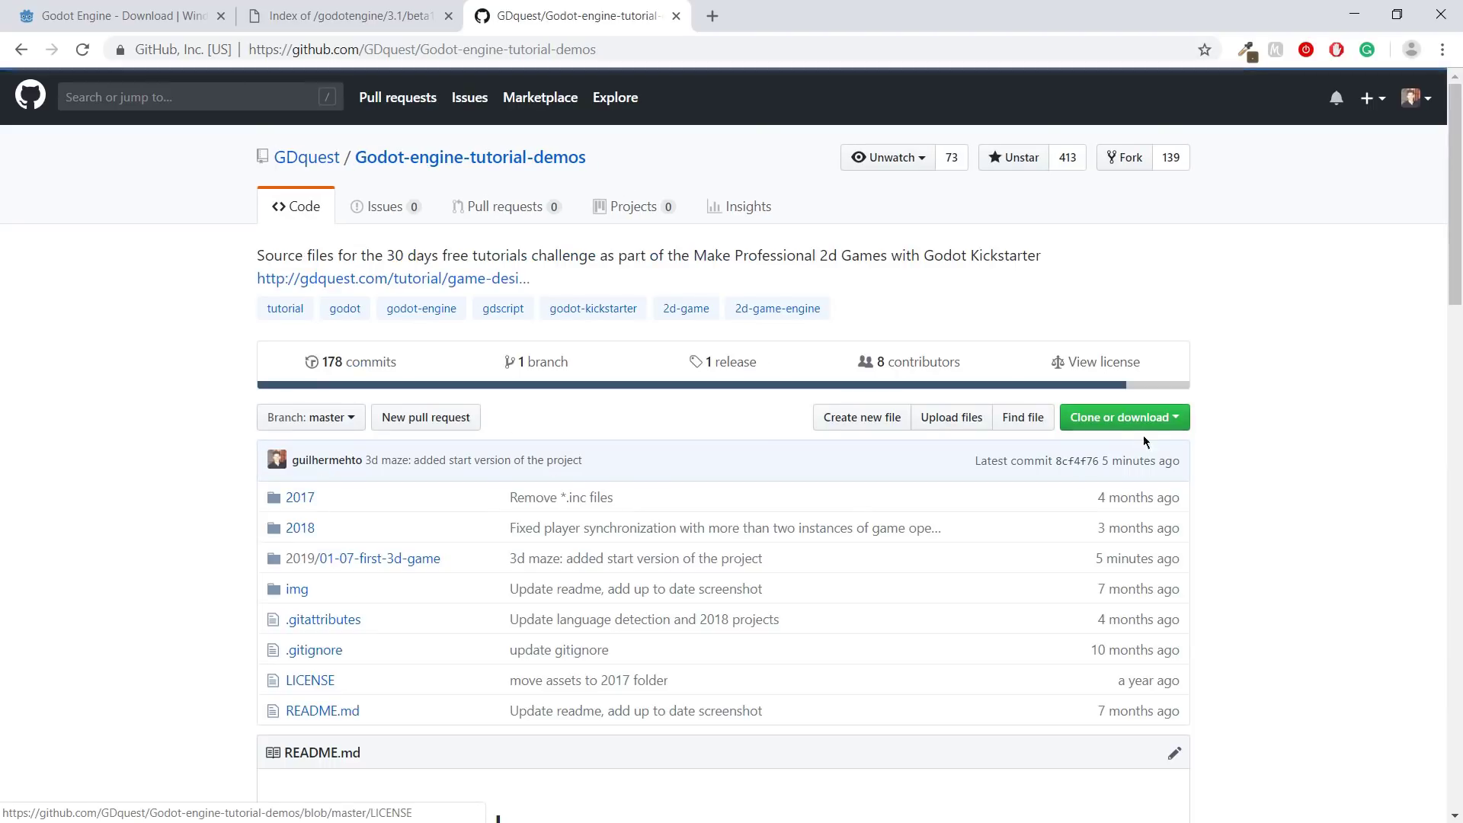
- Check the Clone or download URL, then bring up Godot's Import Existing Project dialog
{"action": "left_click", "coordinate": [1176, 426]}
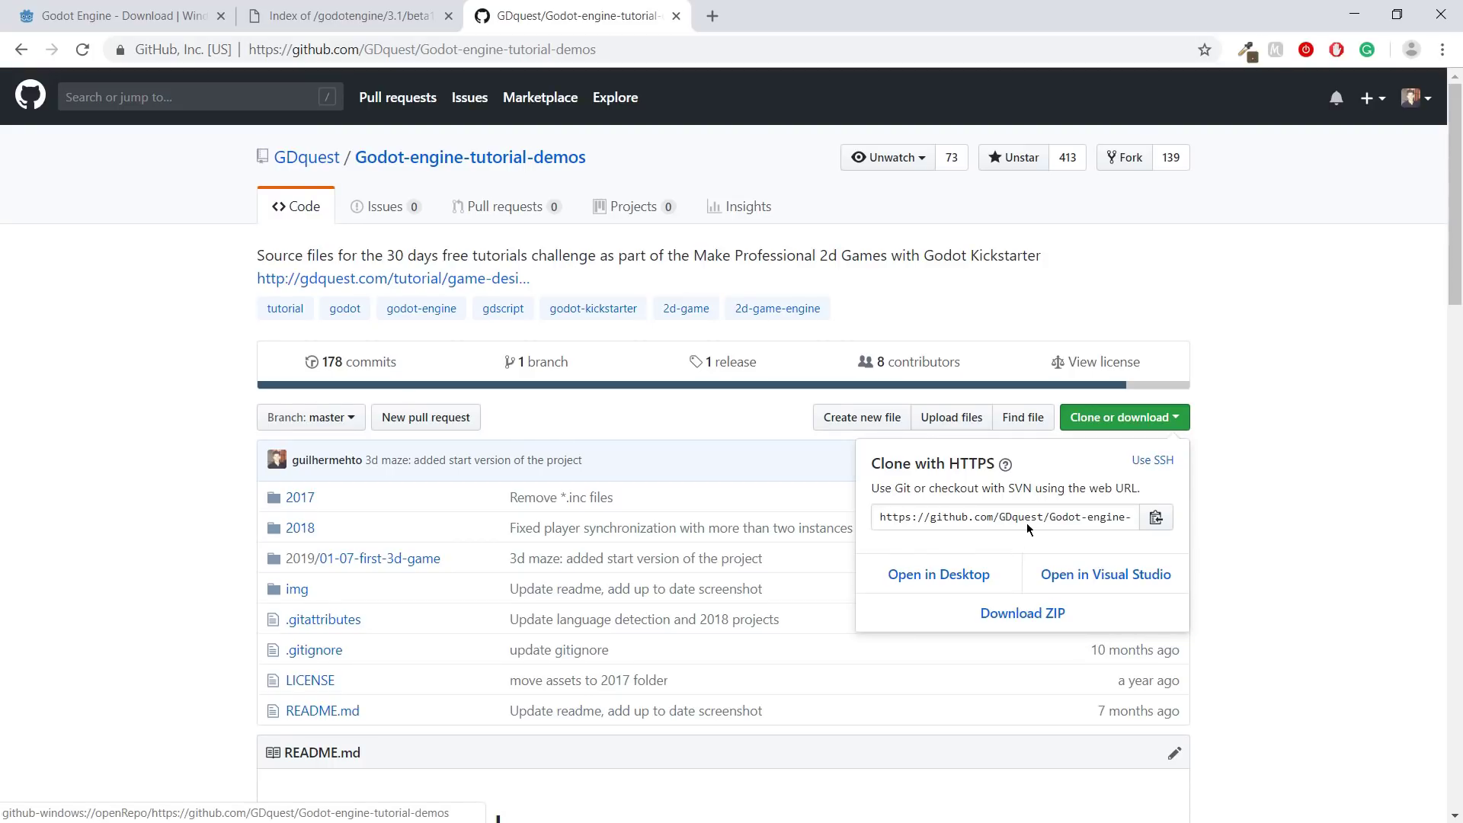
{"action": "left_click", "coordinate": [1105, 517]}
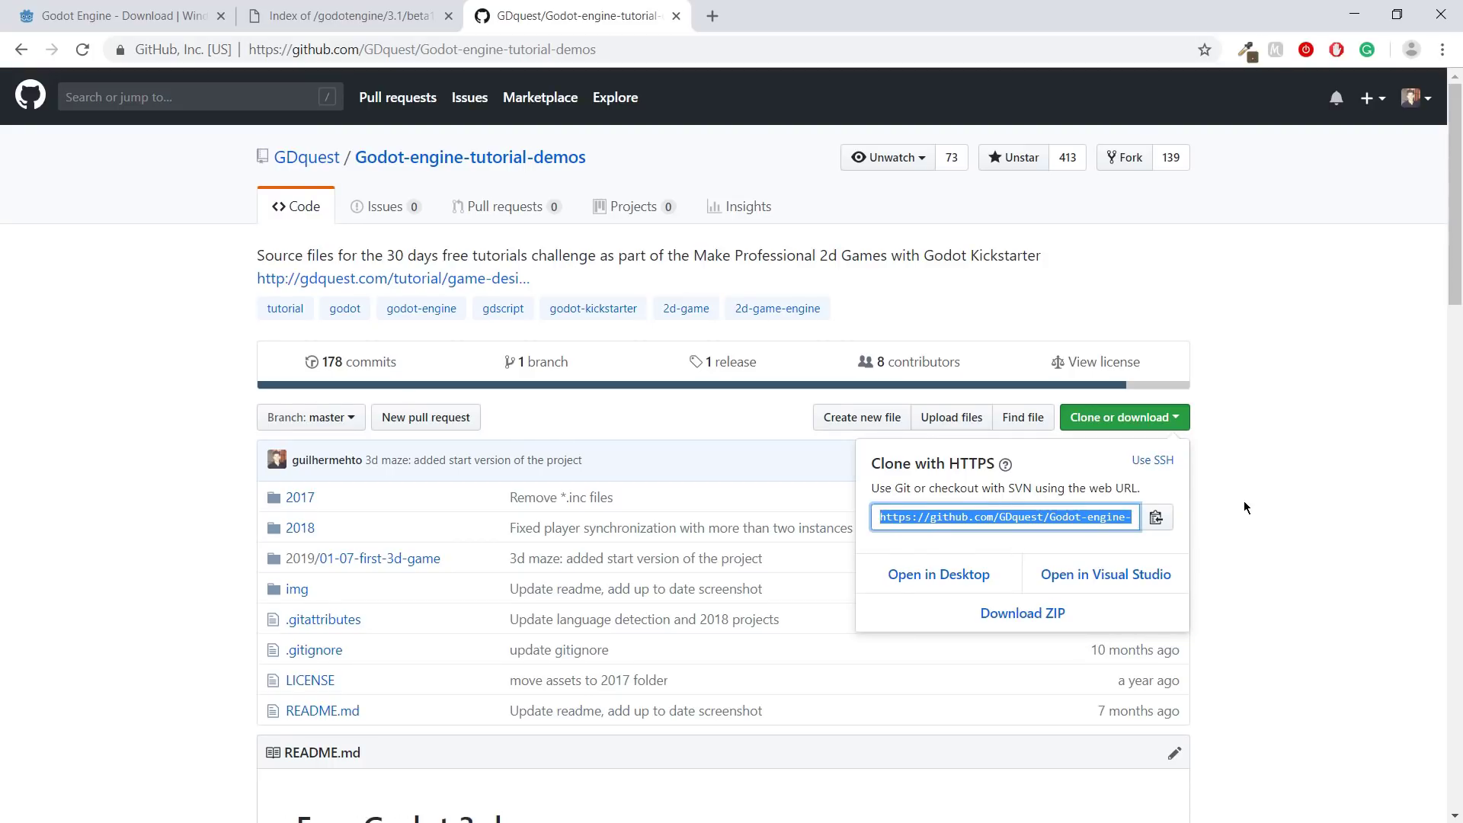
{"action": "key", "text": "Escape"}
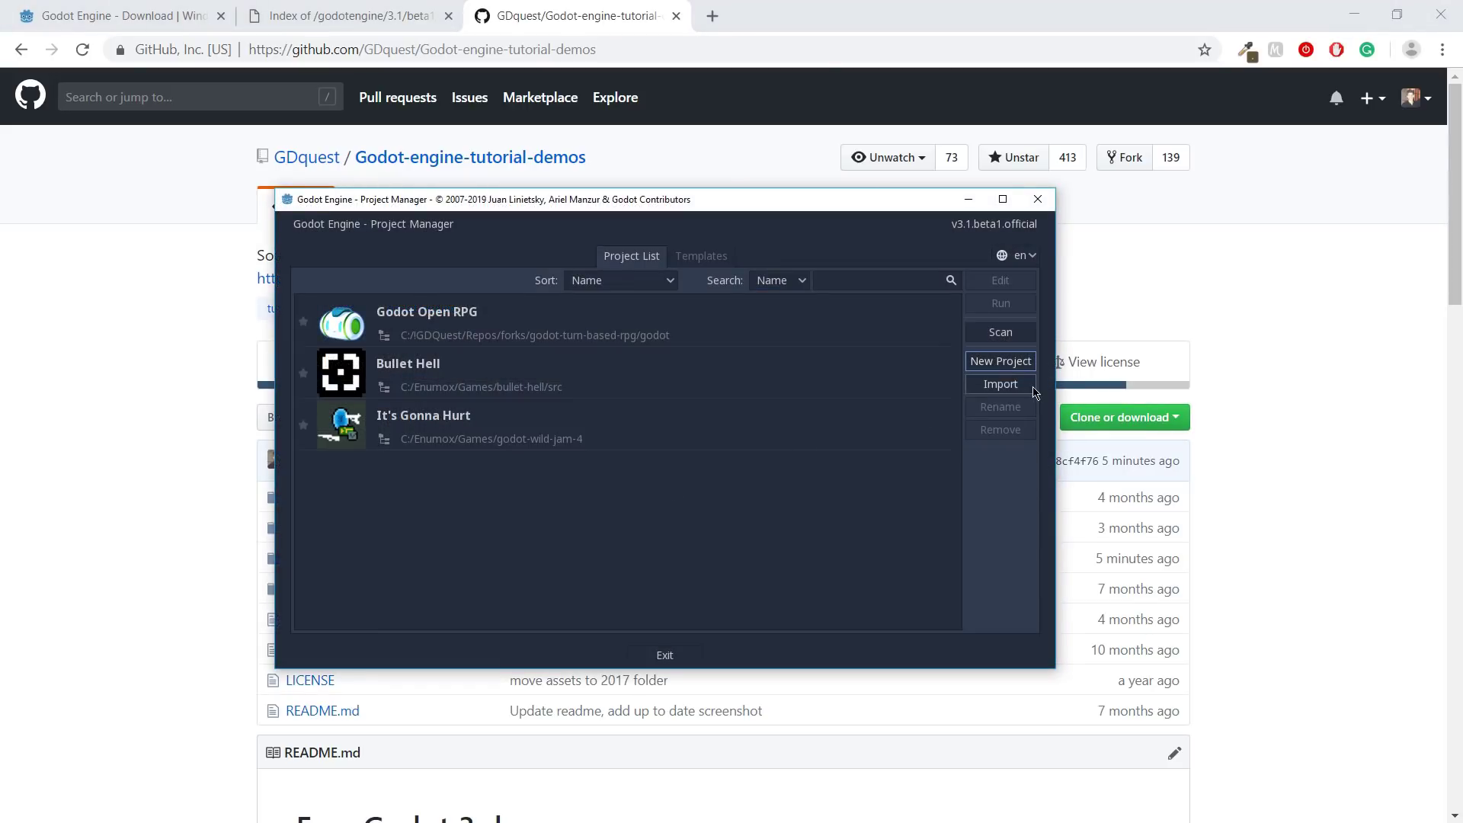
{"action": "left_click", "coordinate": [1009, 392]}
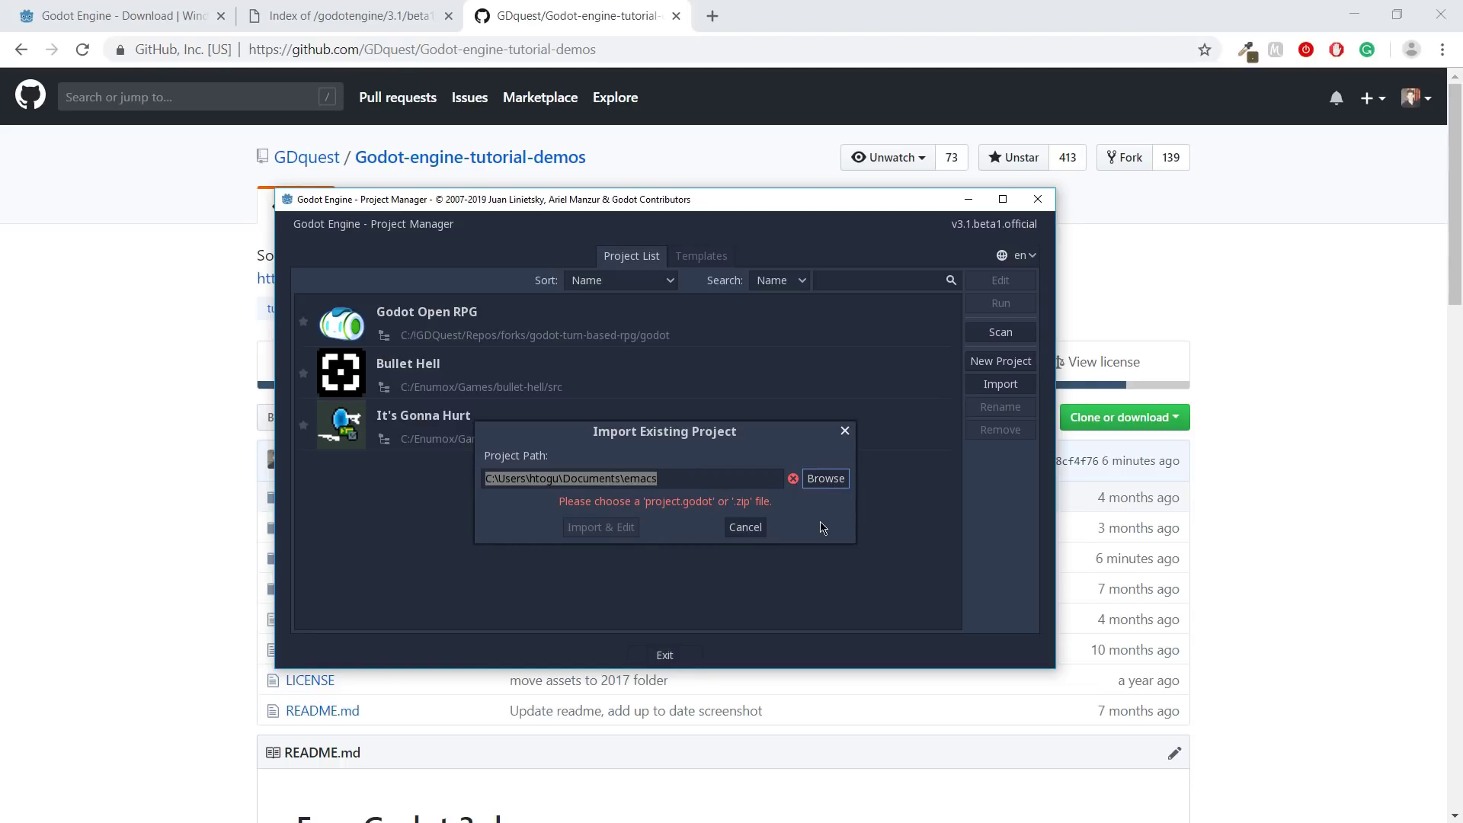
- Paste the start folder path into Project Path and import it with Import & Edit
{"action": "left_click", "coordinate": [736, 487]}
{"action": "key", "text": "ctrl+v"}
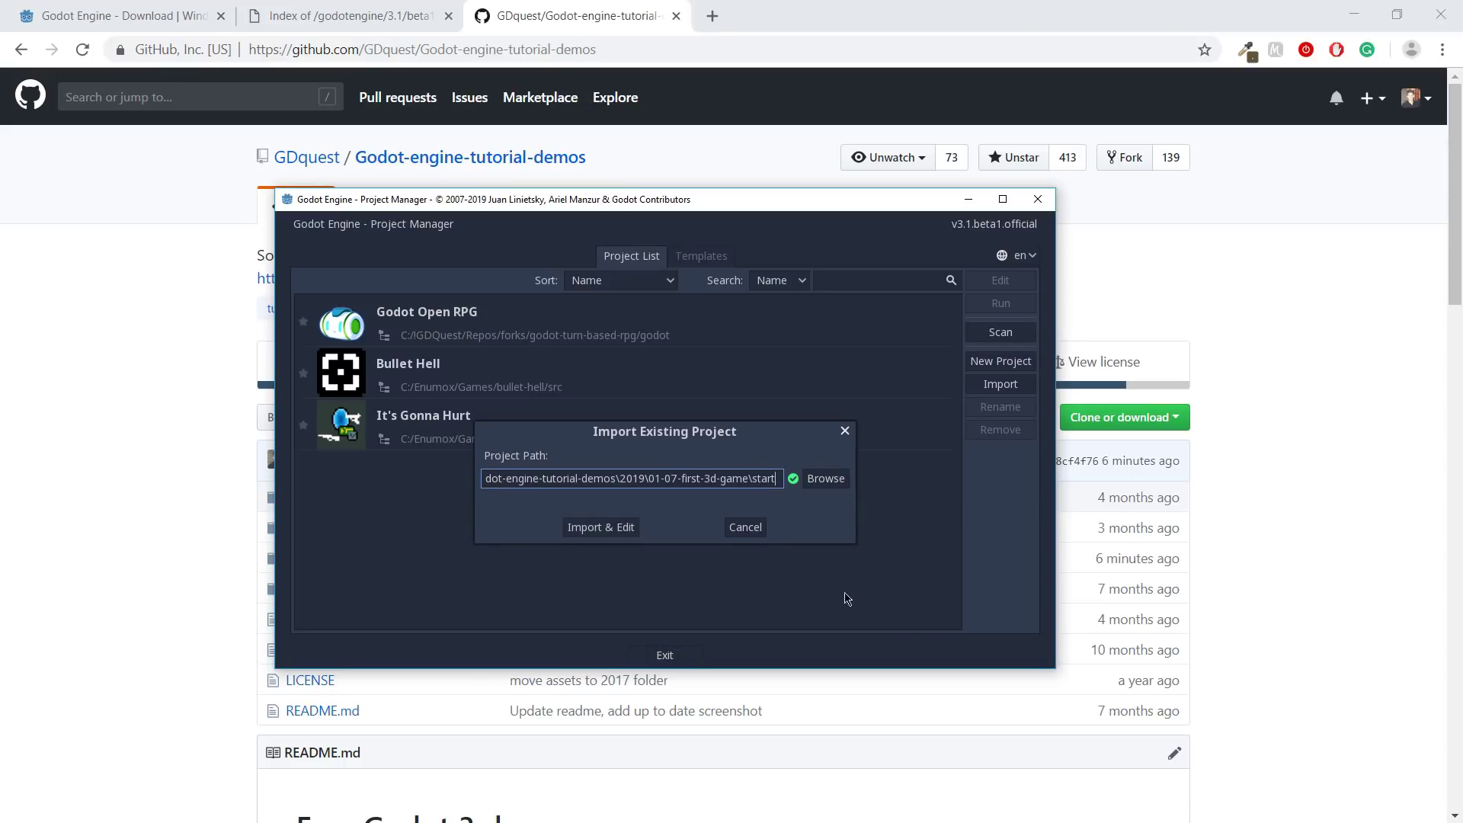
{"action": "left_click_drag", "start_coordinate": [692, 478], "coordinate": [512, 479]}
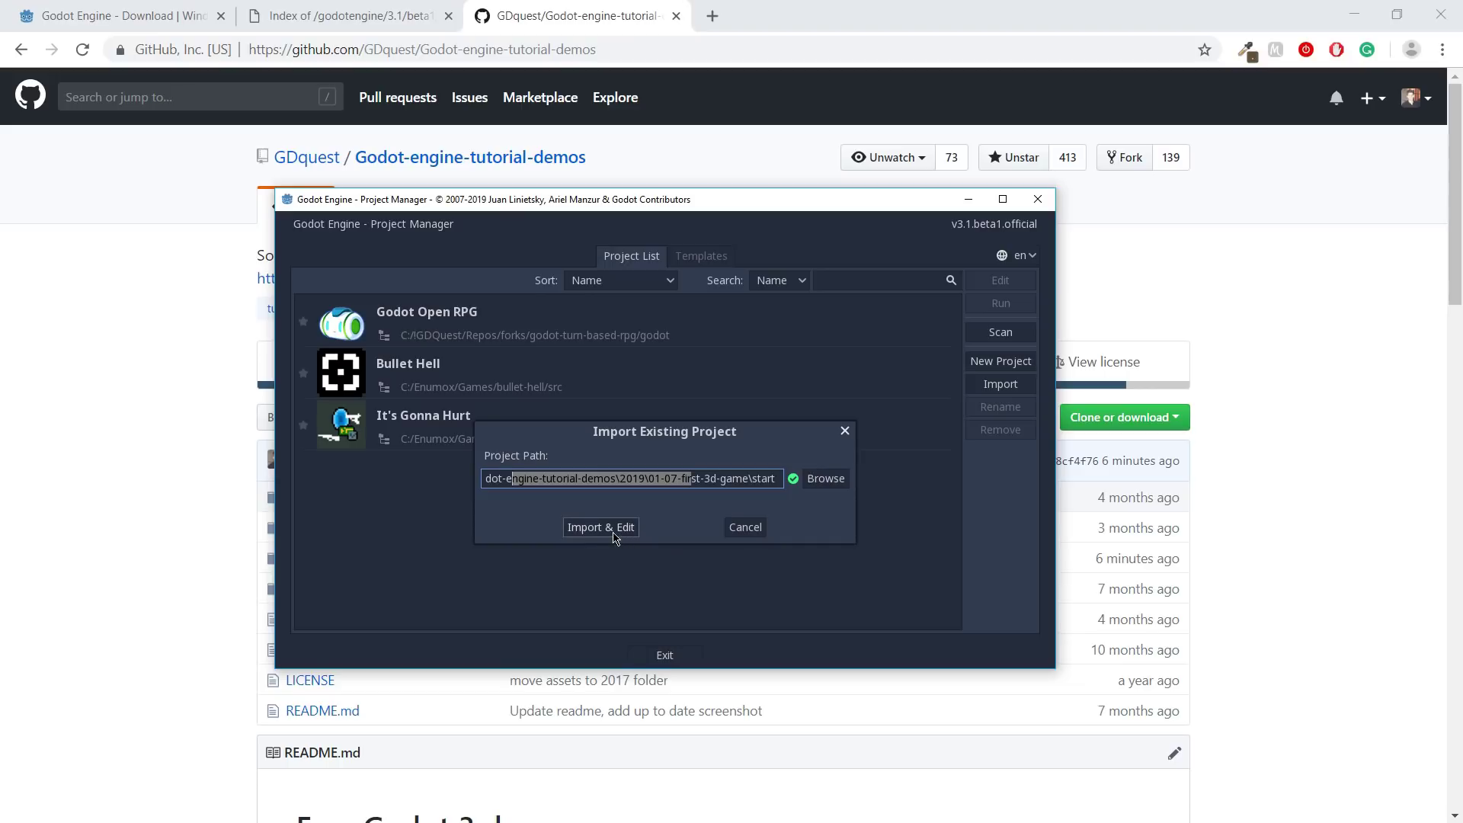
{"action": "left_click", "coordinate": [615, 535]}
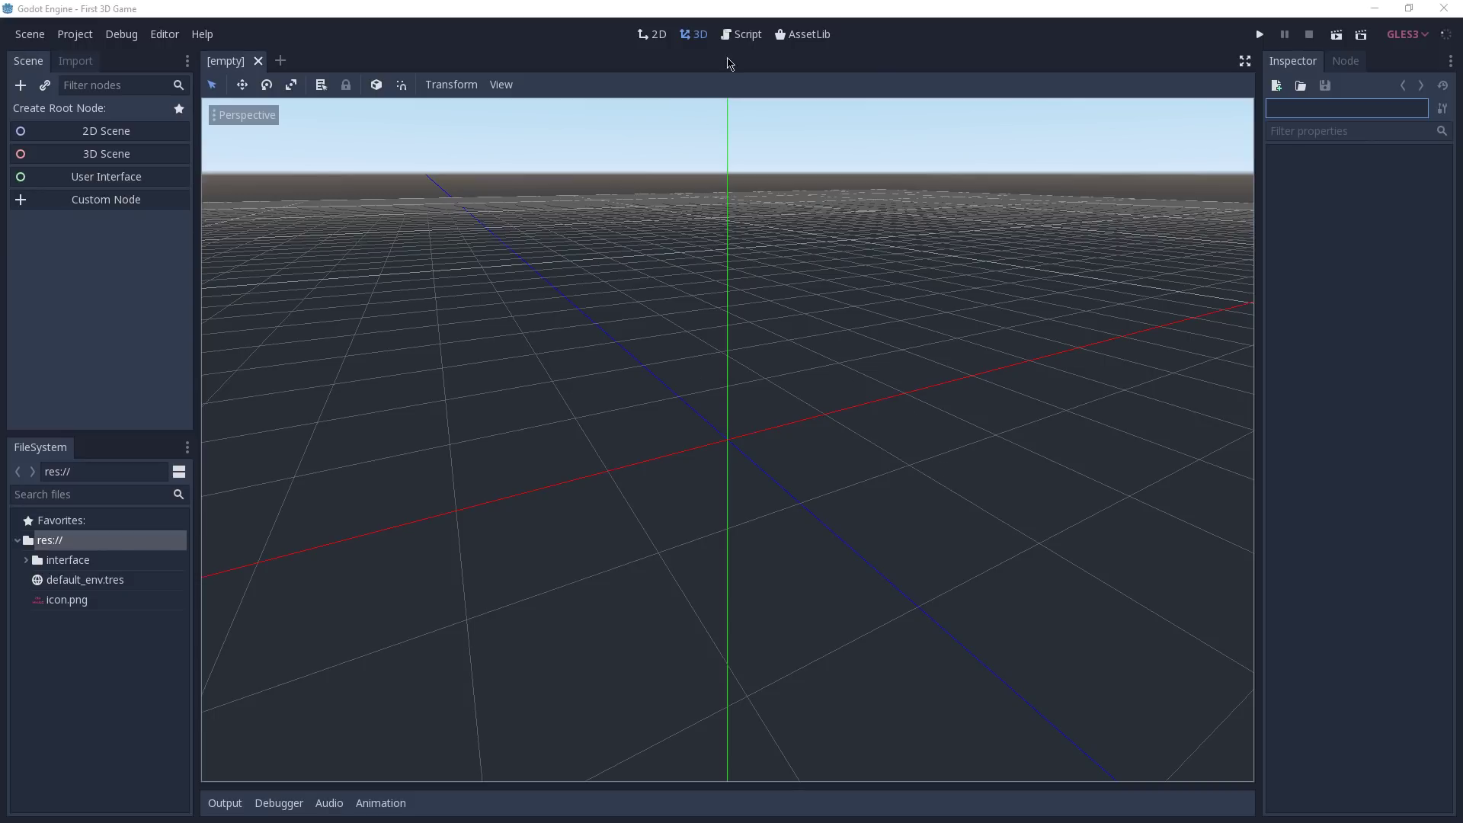
{"action": "left_click", "coordinate": [652, 34]}
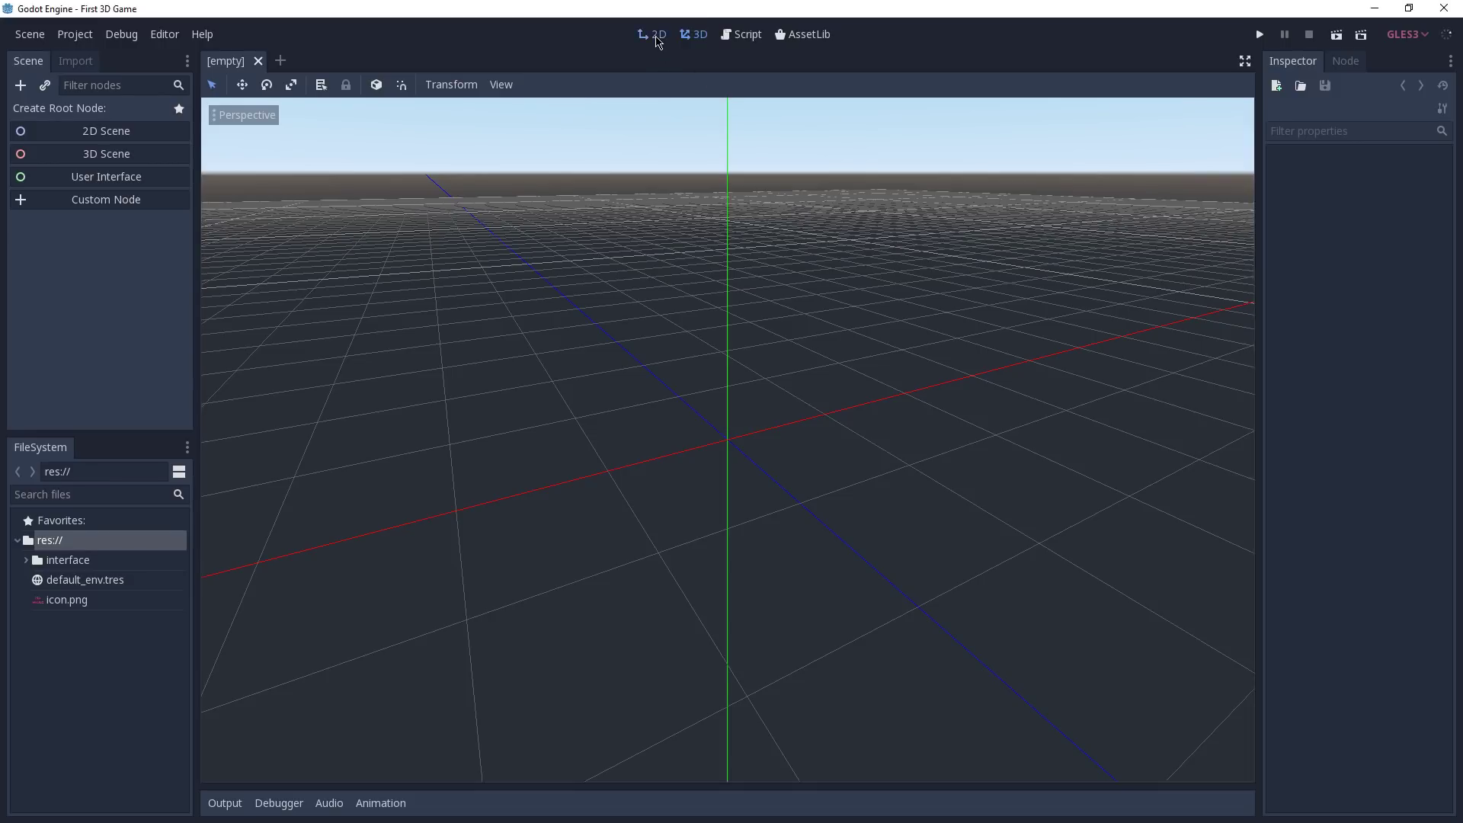
{"action": "left_click", "coordinate": [750, 37]}
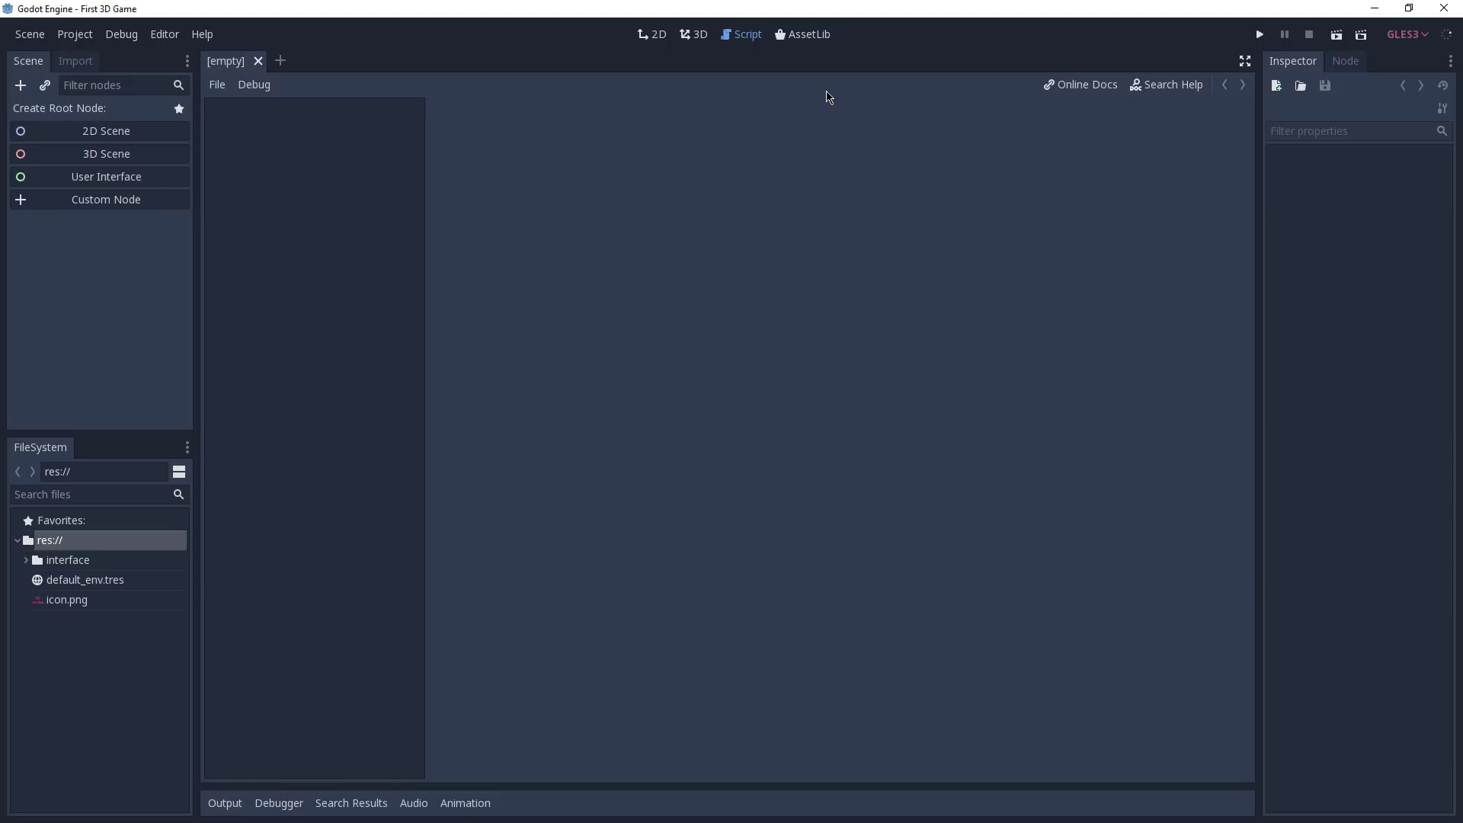
{"action": "left_click", "coordinate": [709, 40]}
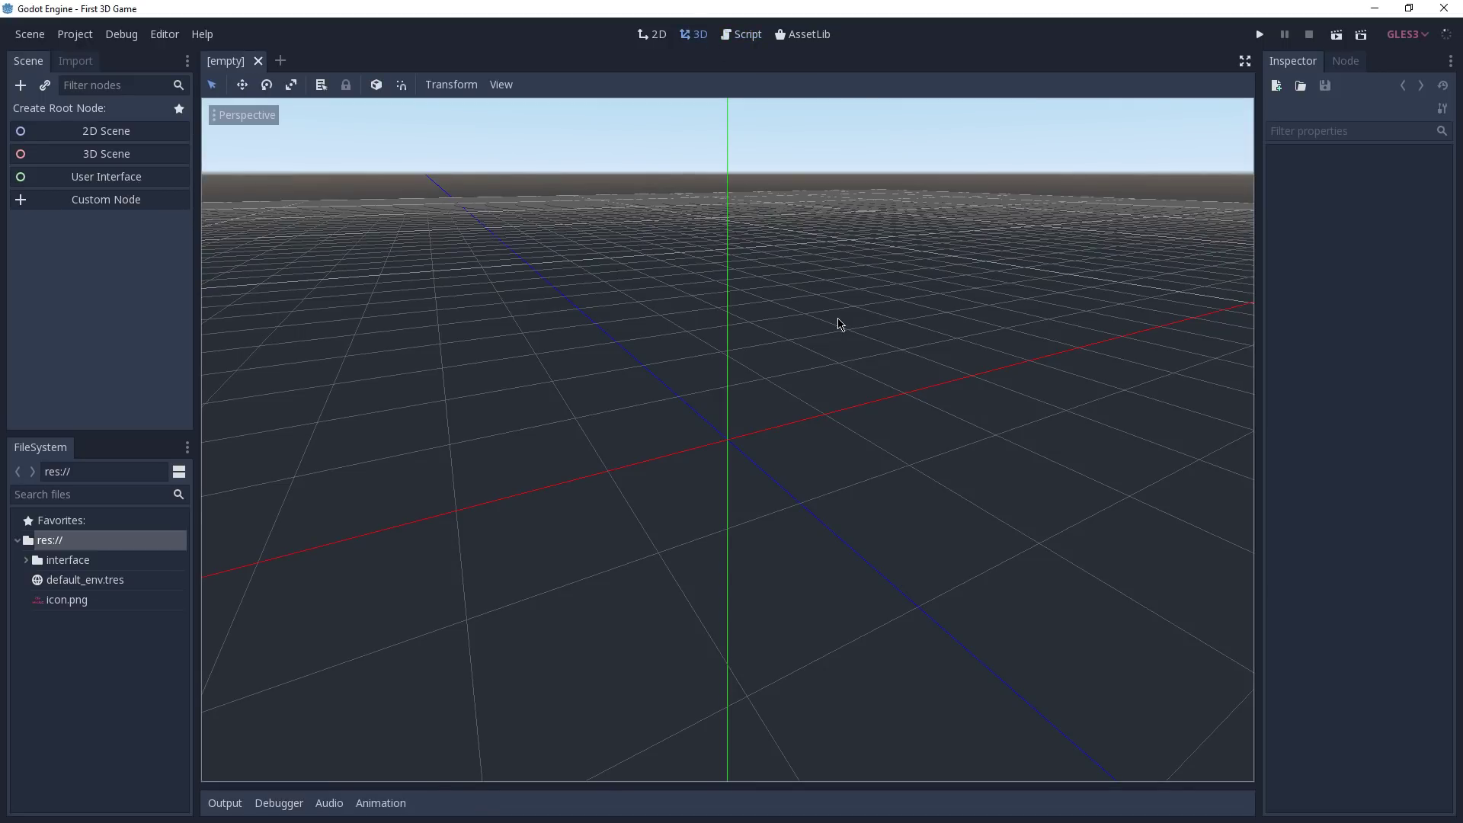
{"action": "middle_click_drag", "start_coordinate": [599, 361], "coordinate": [739, 496]}
{"action": "scroll", "coordinate": [768, 409], "scroll_direction": "up", "scroll_amount": 3}
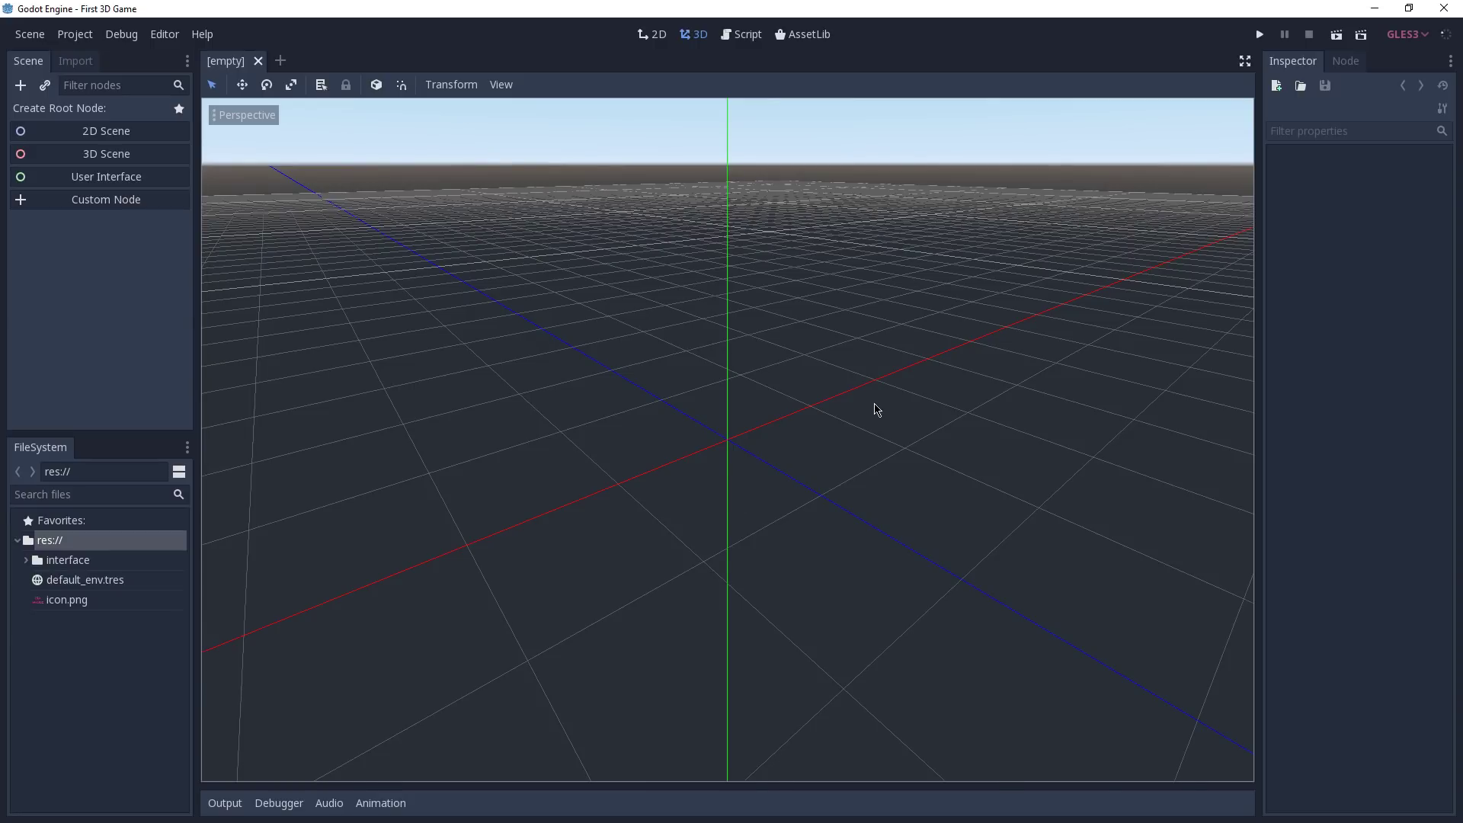
{"action": "mouse_move", "coordinate": [558, 366]}
{"action": "middle_mouse_down"}
{"action": "mouse_move", "coordinate": [911, 369]}
{"action": "mouse_move", "coordinate": [503, 350]}
{"action": "mouse_move", "coordinate": [573, 411]}
{"action": "mouse_move", "coordinate": [549, 388]}
{"action": "middle_mouse_up"}
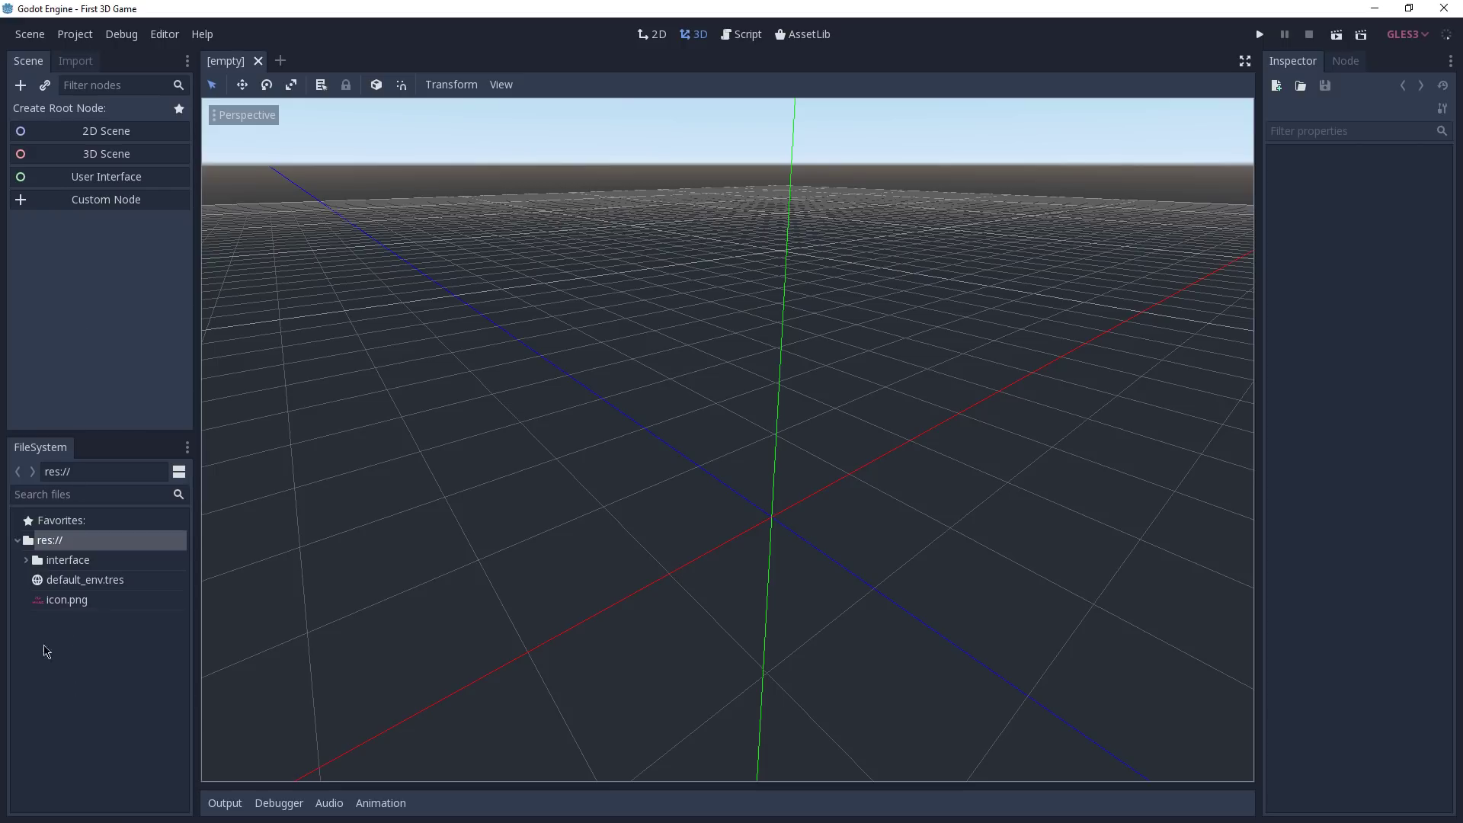
- Expand the interface folder, then its fonts folder, to reveal Montserrat-ExtraBold.ttf
{"action": "left_click", "coordinate": [27, 561]}
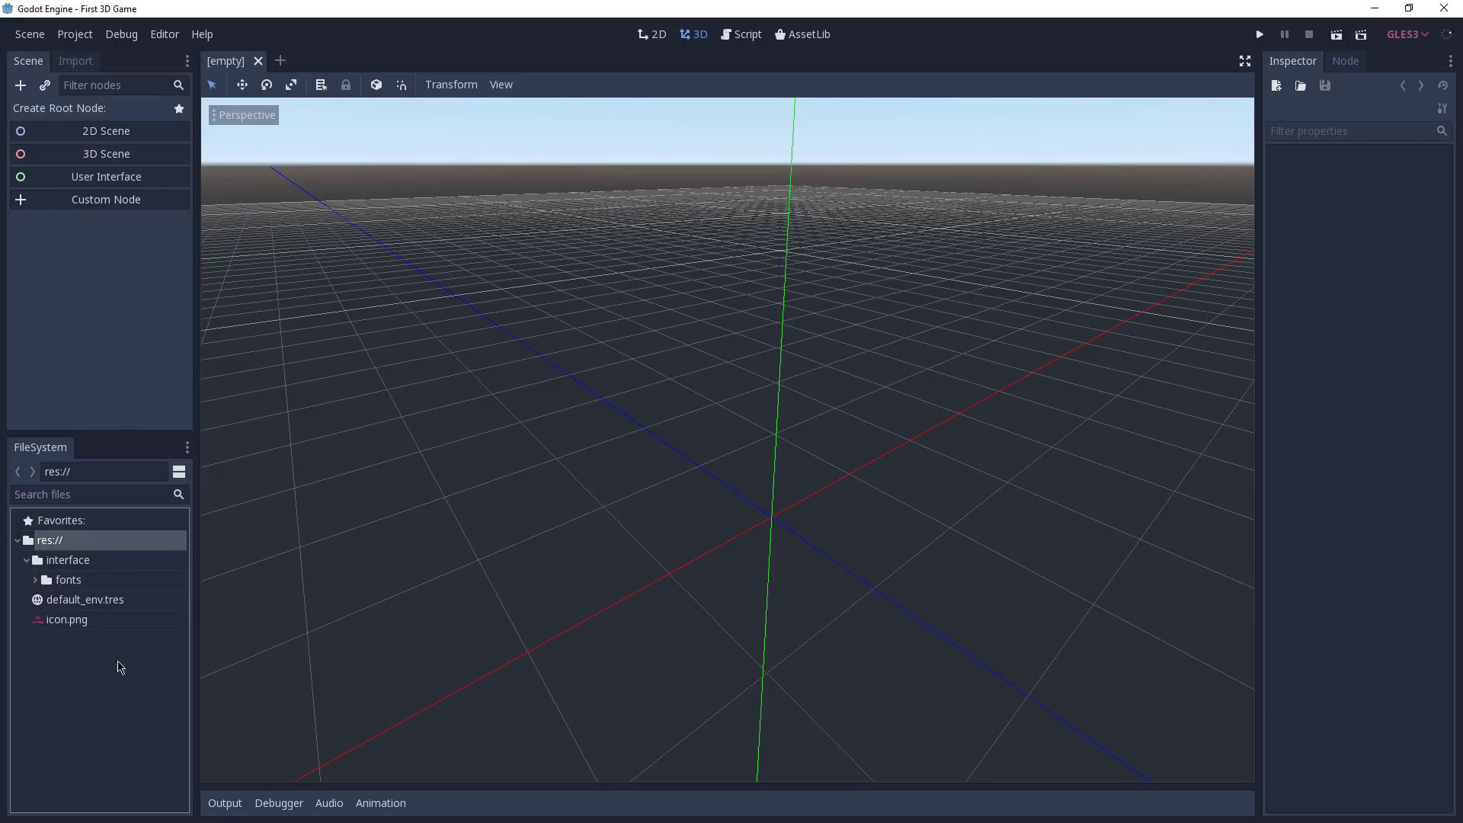
{"action": "left_click", "coordinate": [35, 580]}
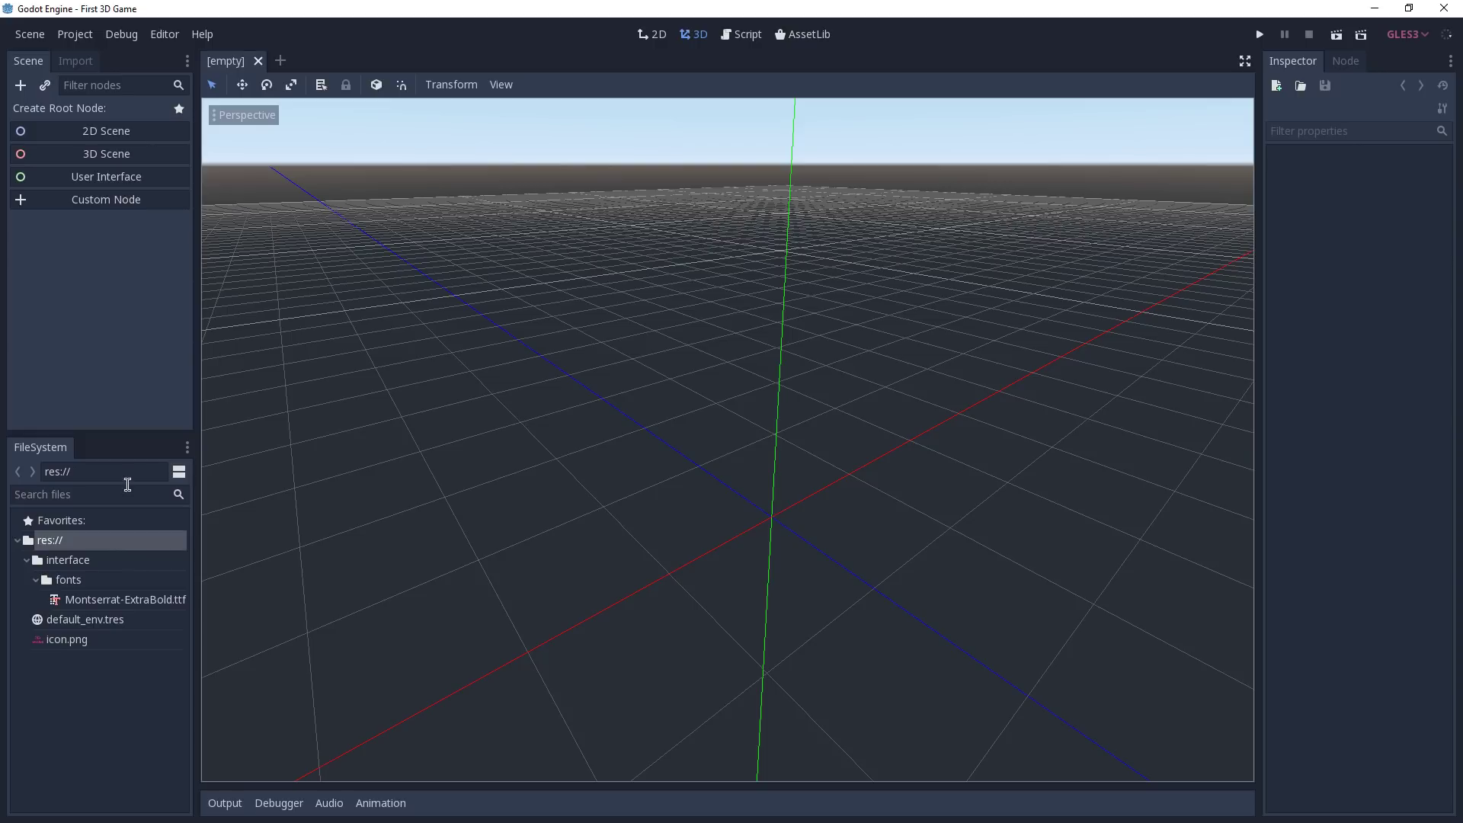
- In Project Settings under Display > Window, set Width to 1280 and Height to 720
{"action": "left_click", "coordinate": [81, 34]}
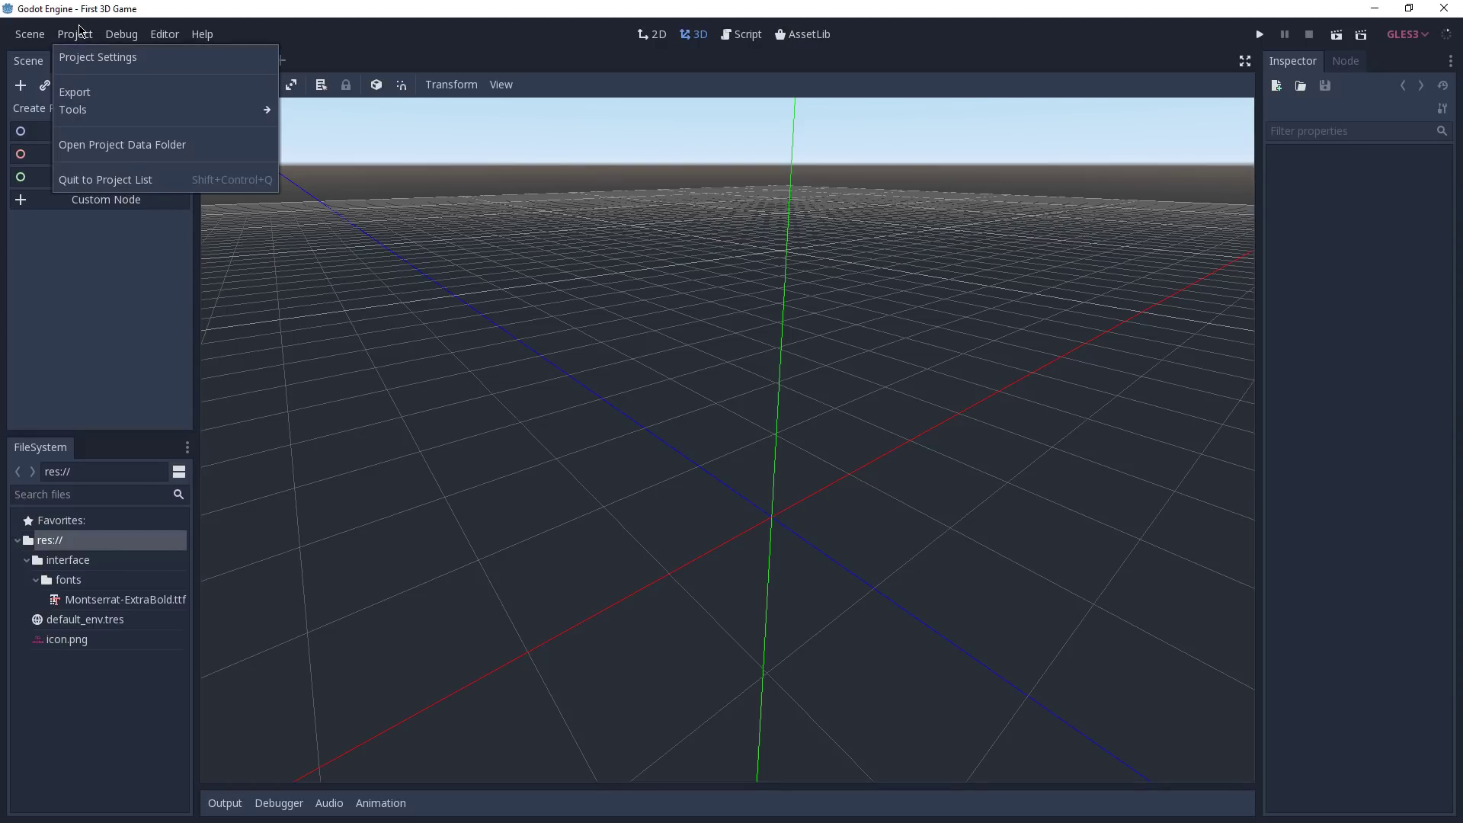
{"action": "left_click", "coordinate": [86, 56]}
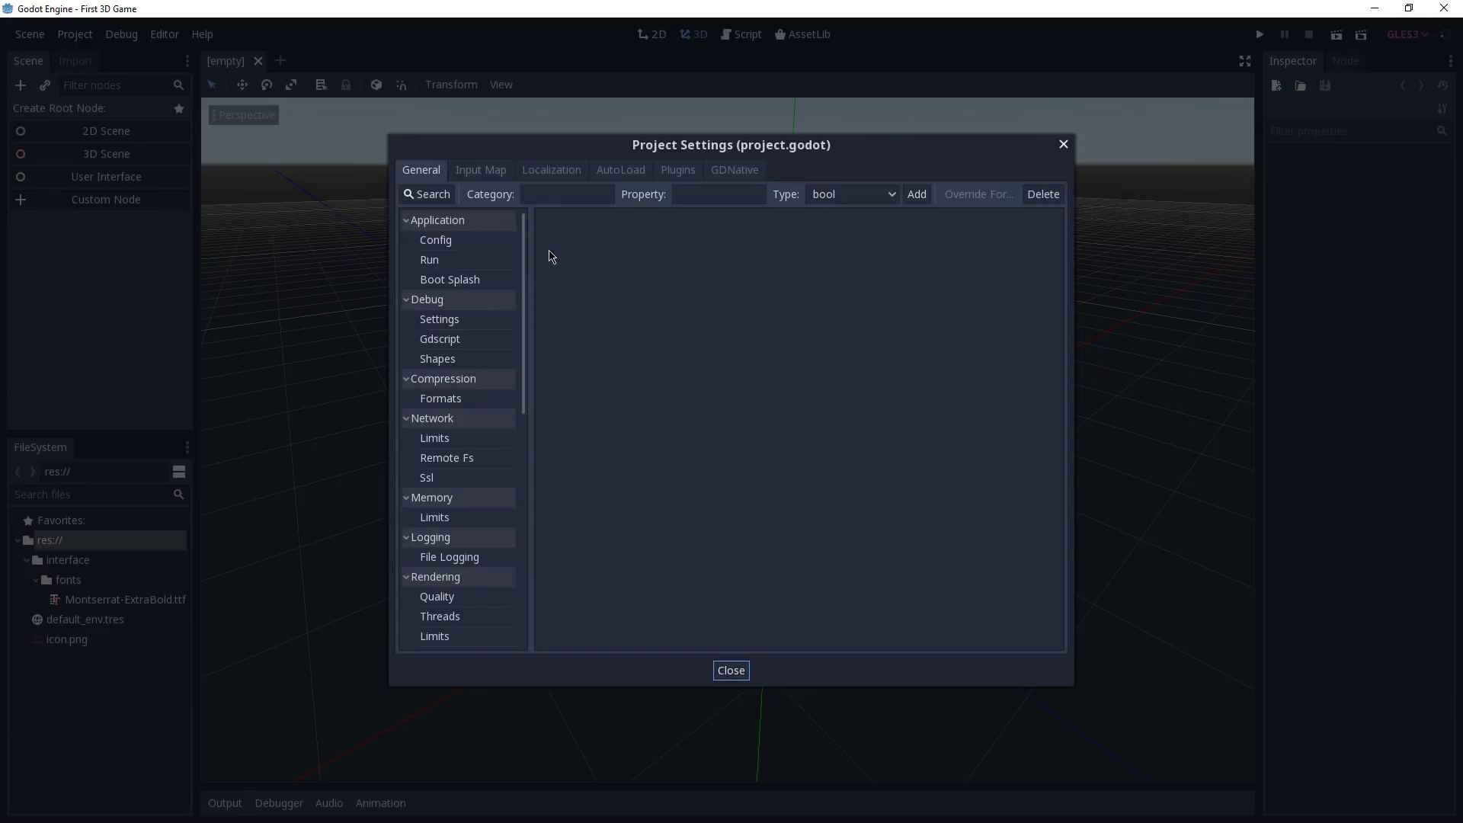
{"action": "left_click_drag", "start_coordinate": [526, 246], "coordinate": [526, 358]}
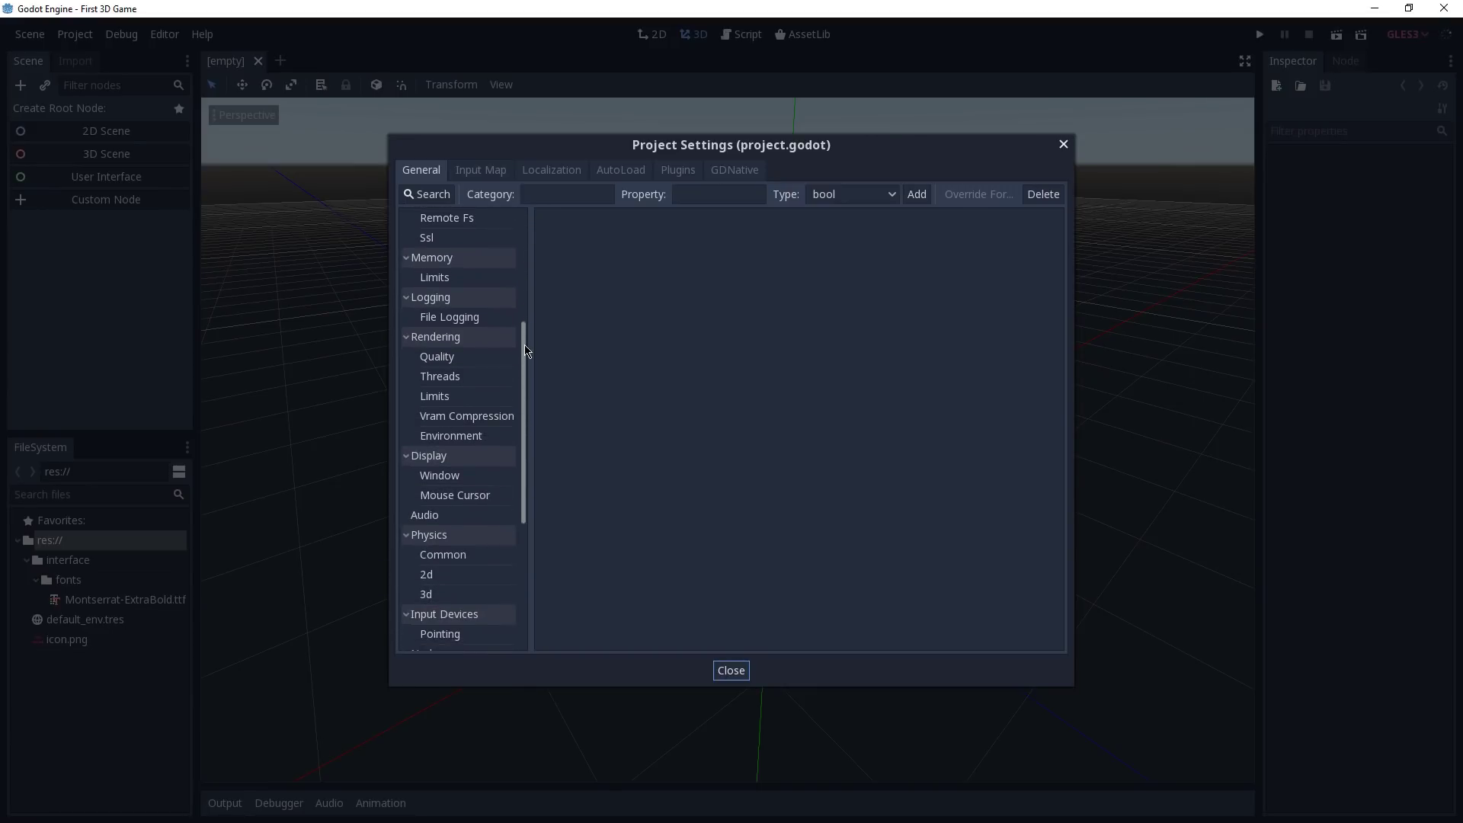
{"action": "left_click", "coordinate": [452, 476]}
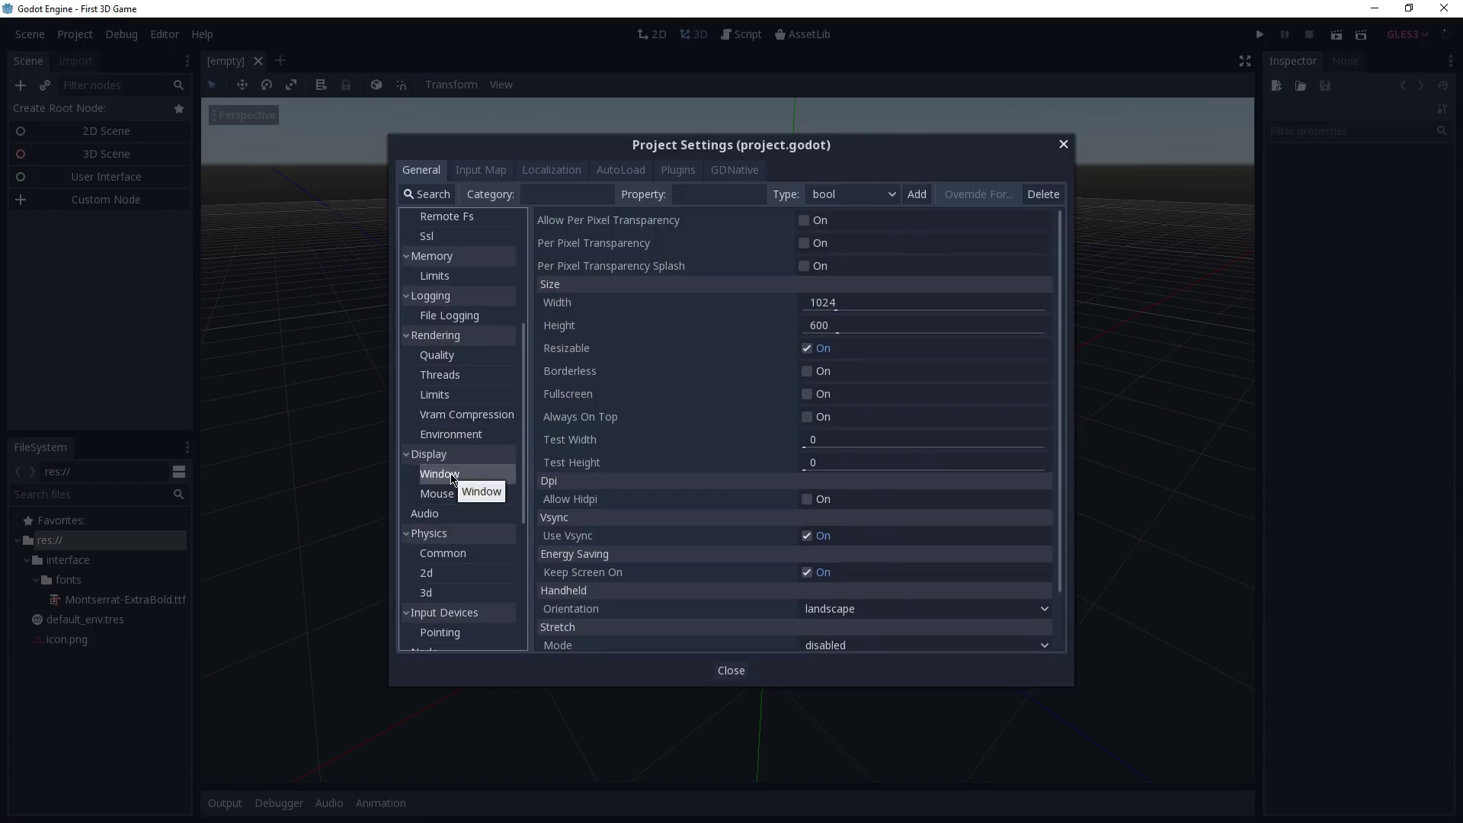
{"action": "mouse_move", "coordinate": [673, 383]}
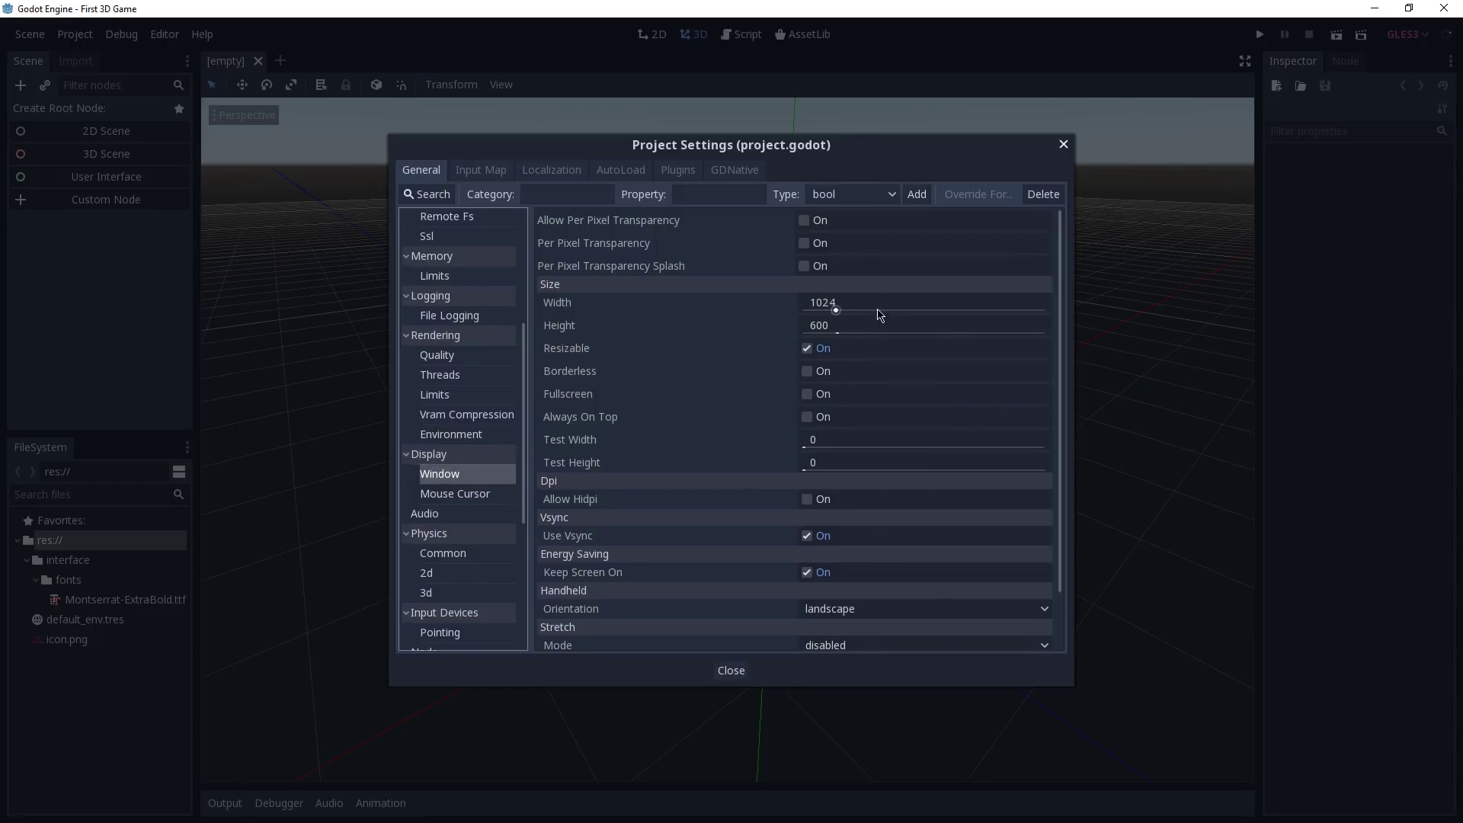
{"action": "left_click", "coordinate": [879, 315]}
{"action": "type", "text": "1280"}
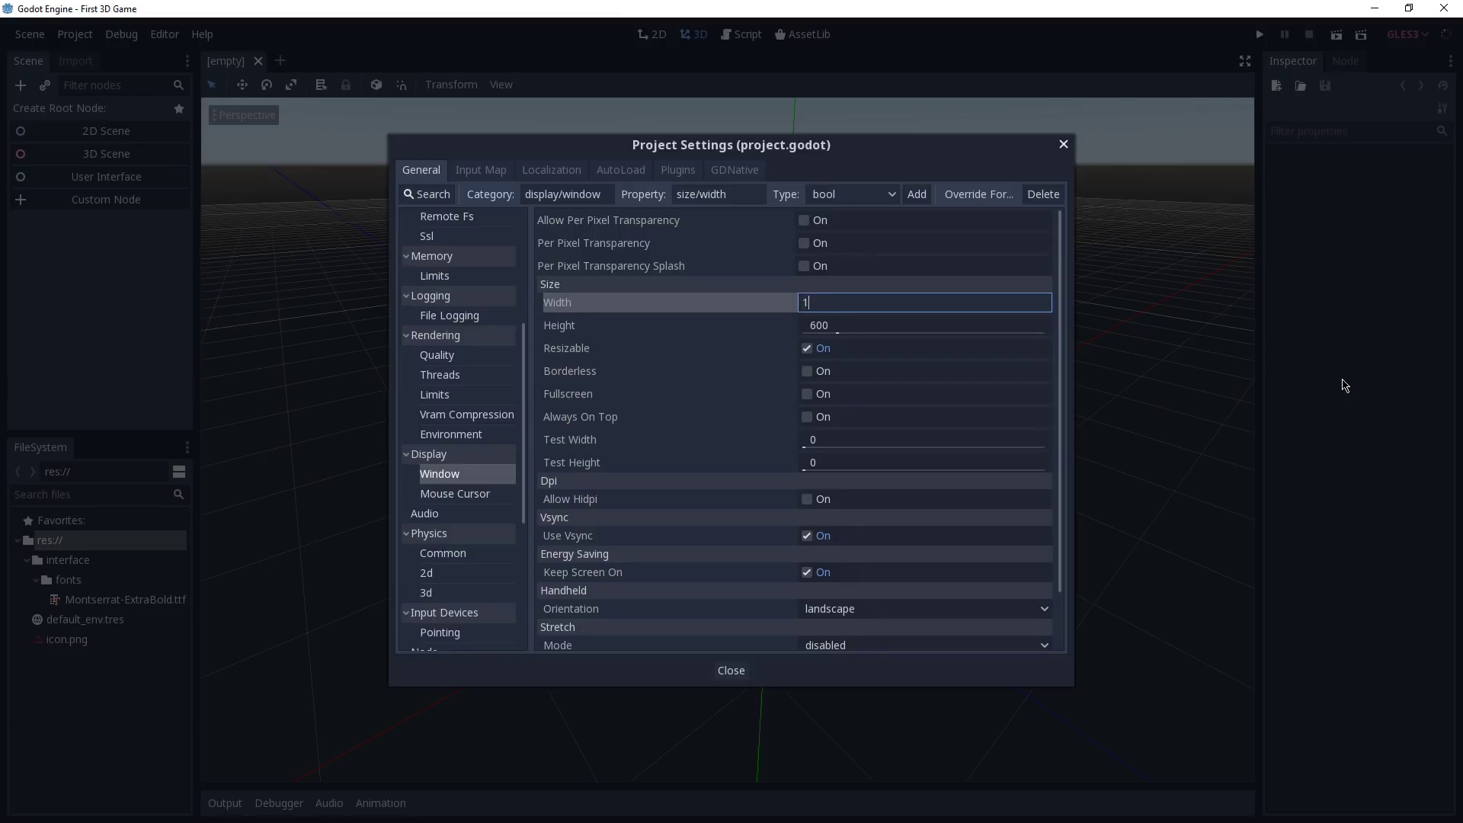
{"action": "key", "text": "Tab"}
{"action": "type", "text": "720"}
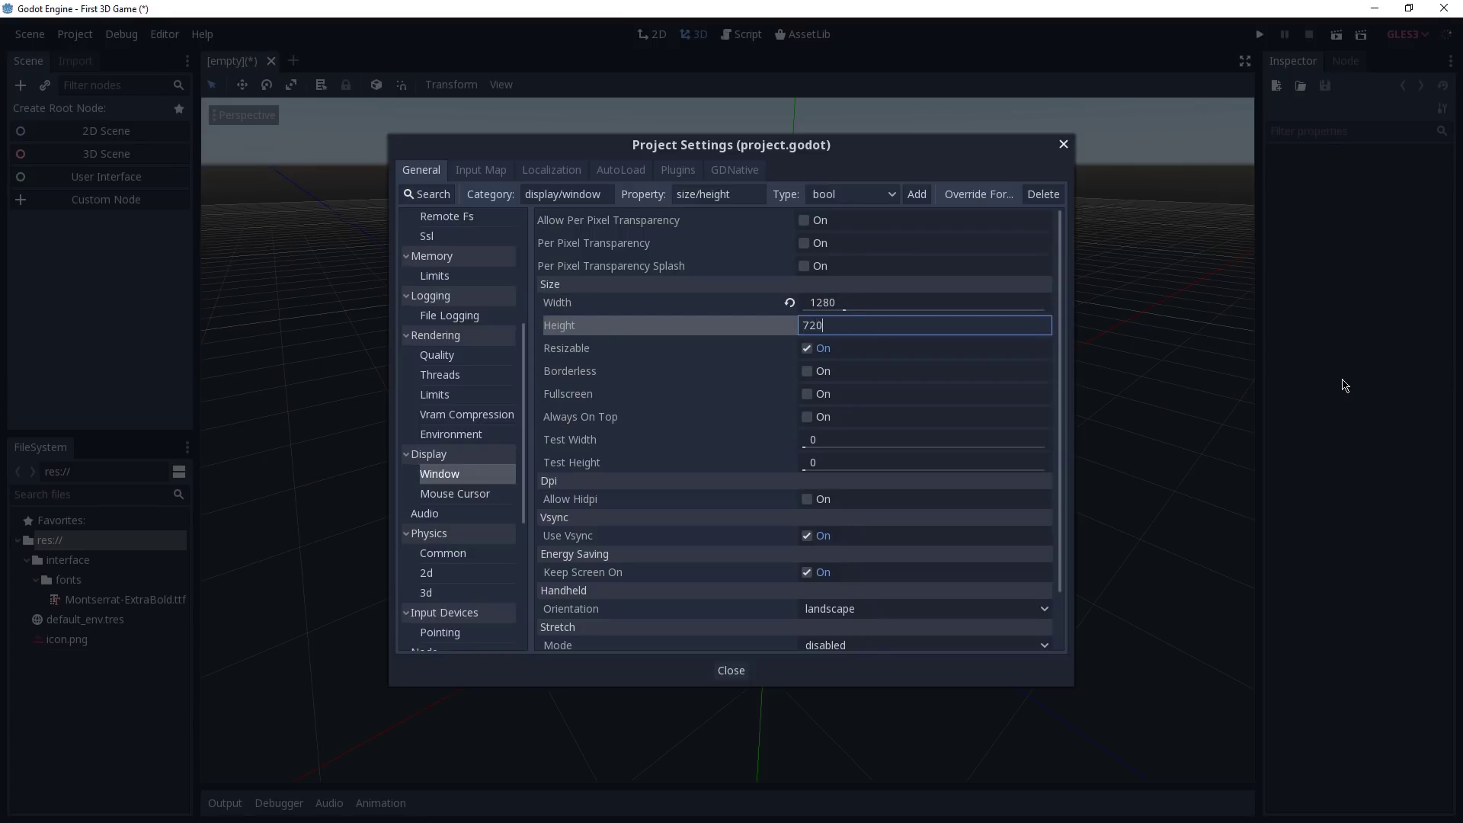
{"action": "key", "text": "Return"}
- Set the window stretch mode to 2d and aspect to keep, then close Project Settings
{"action": "scroll", "coordinate": [1068, 391], "scroll_direction": "down", "scroll_amount": 2}
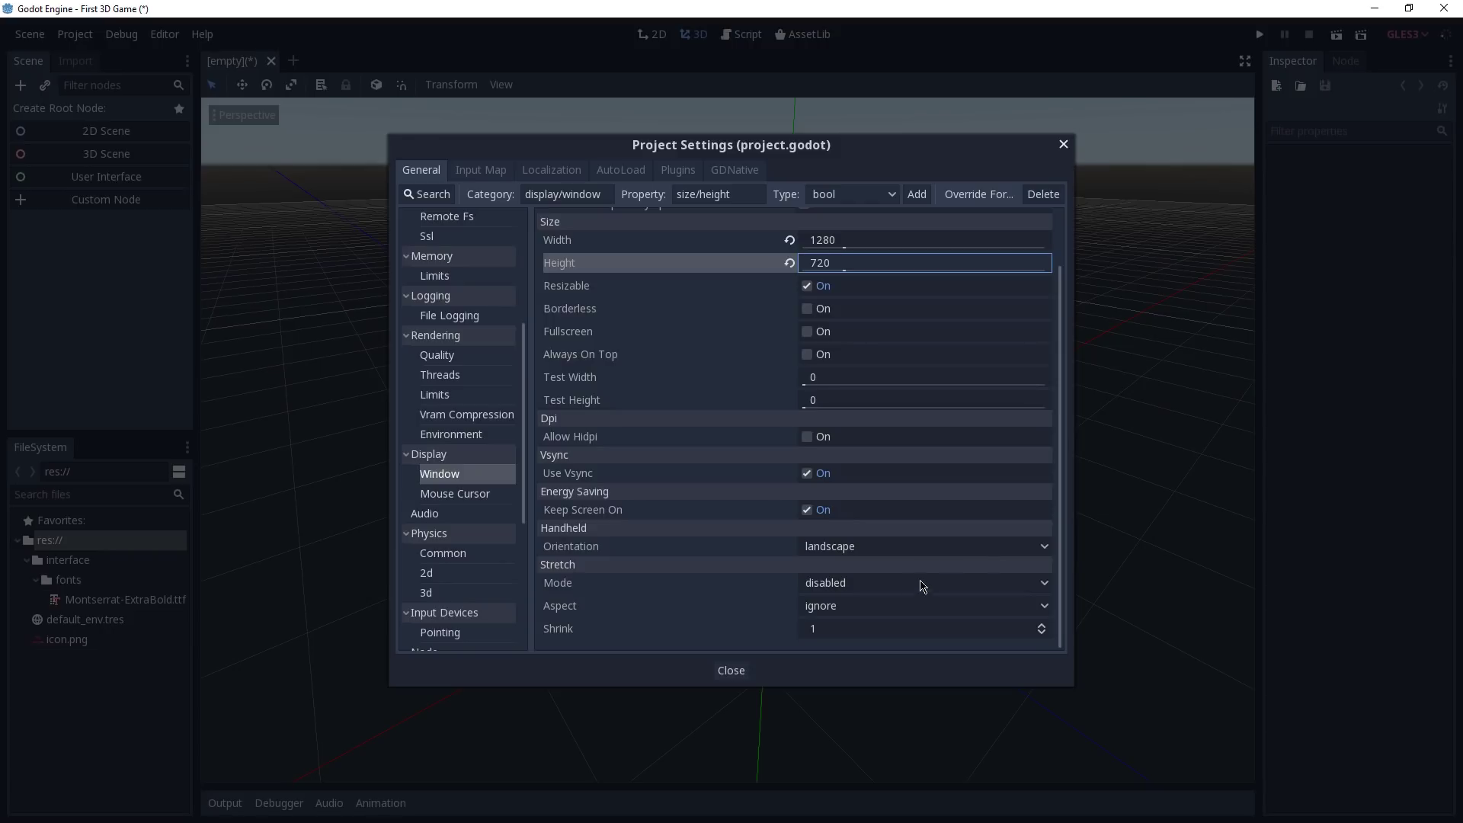
{"action": "left_click", "coordinate": [922, 583]}
{"action": "left_click", "coordinate": [866, 622]}
{"action": "left_click", "coordinate": [896, 606]}
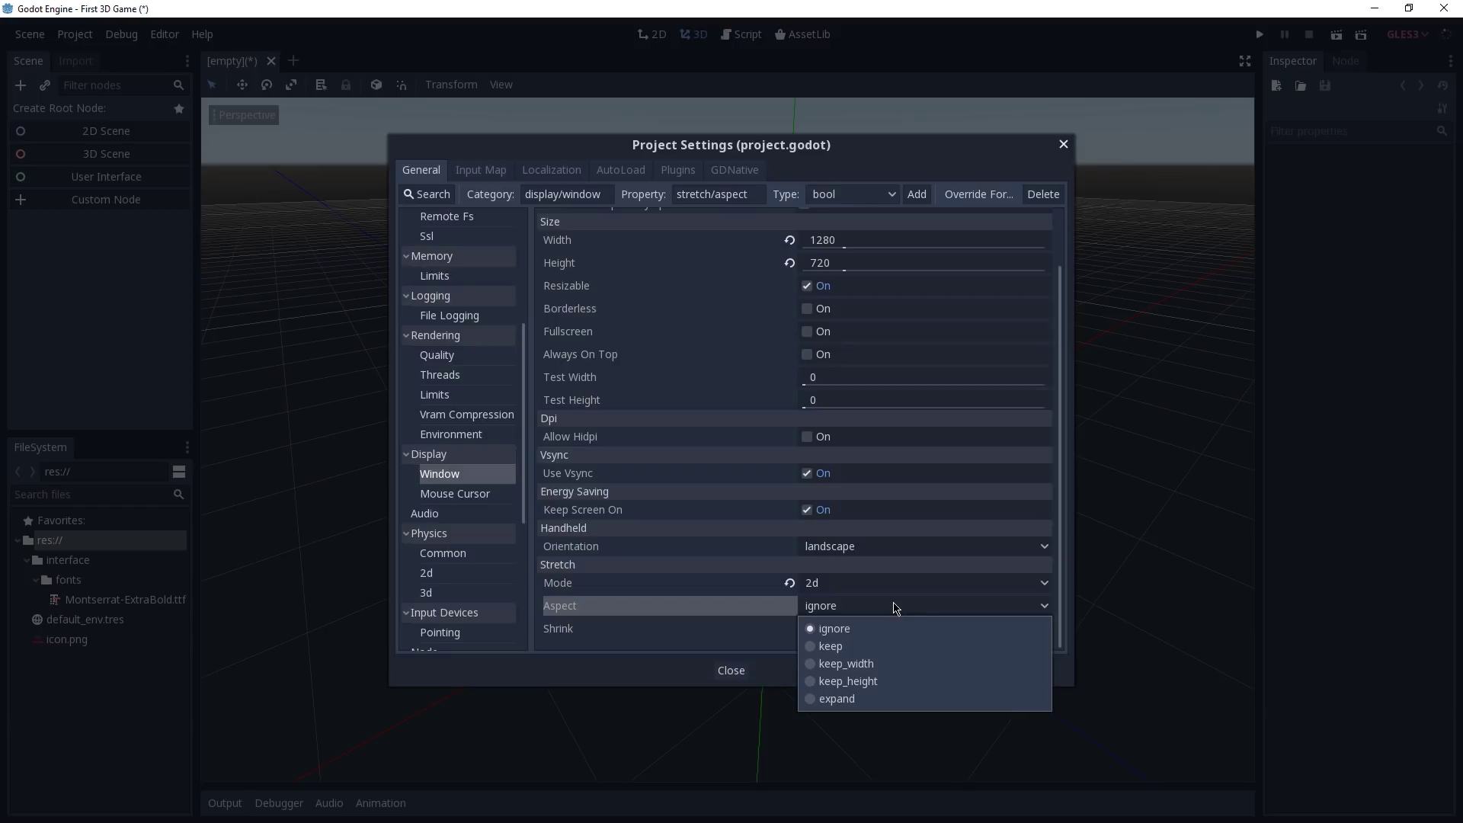
{"action": "left_click", "coordinate": [846, 648]}
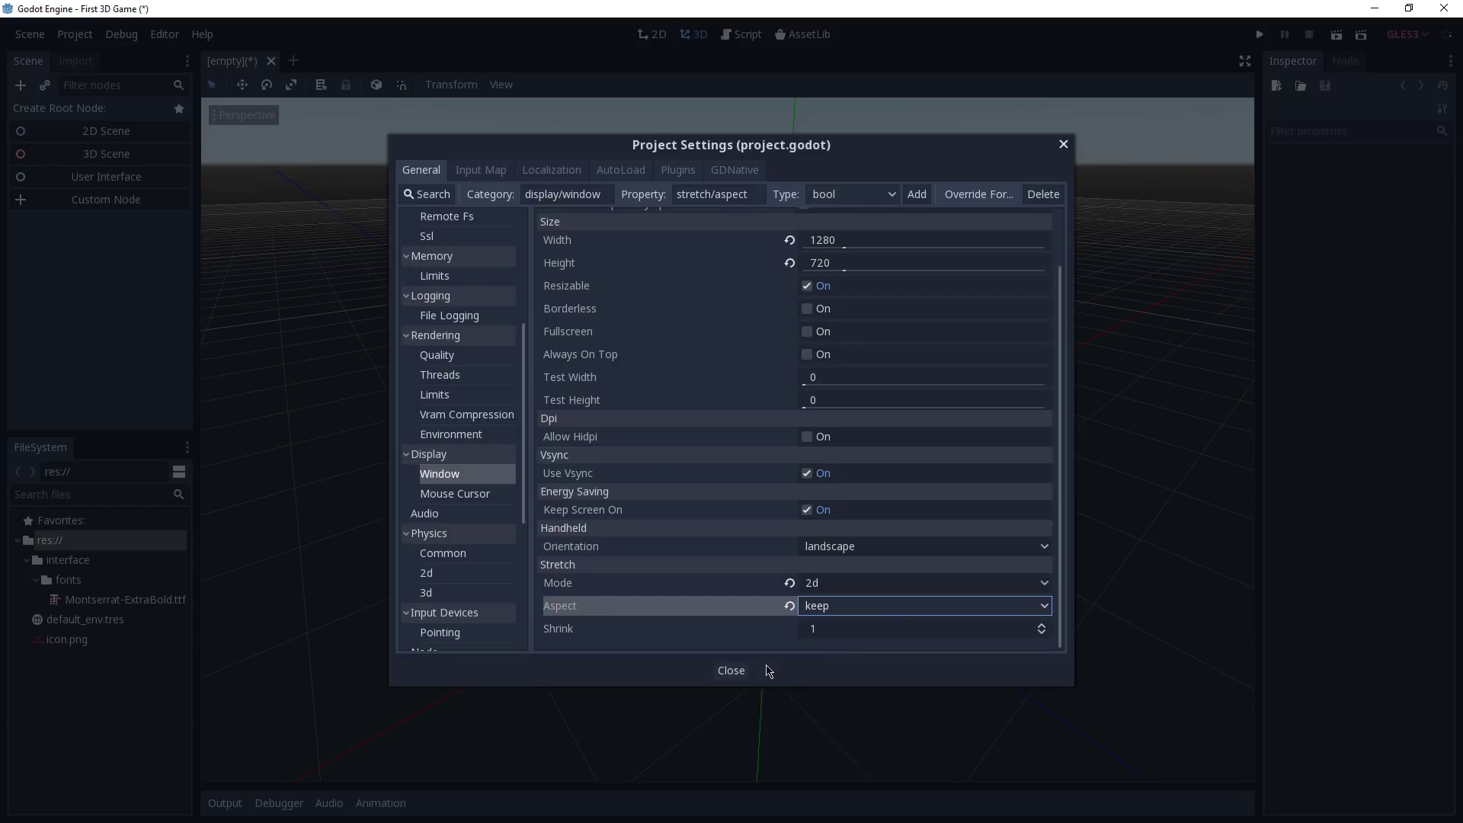
{"action": "left_click", "coordinate": [736, 676]}
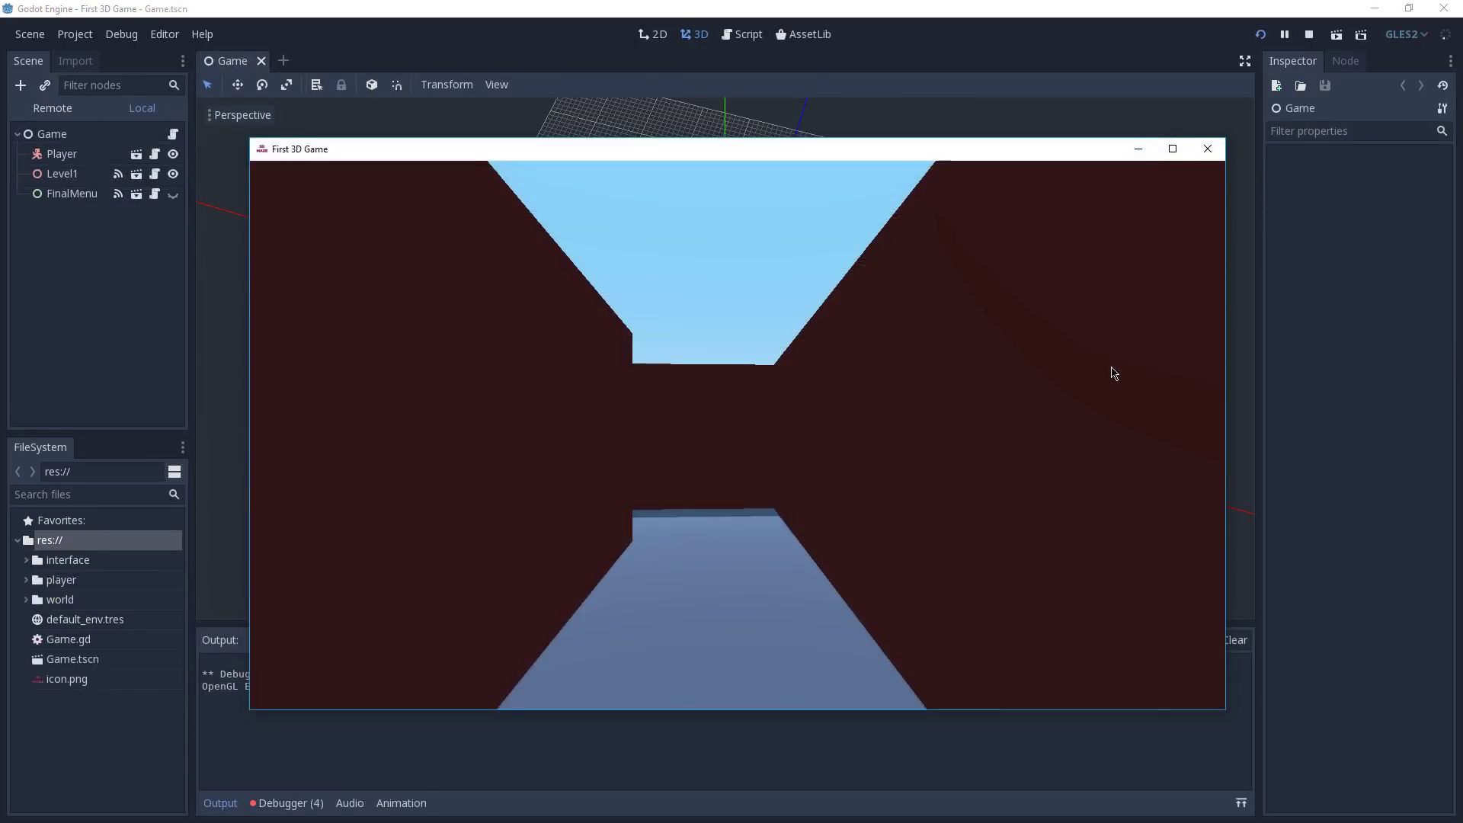
- Navigate the maze corridors with the arrow keys to the pink sphere, finishing in 0 m 26 s
{"action": "key", "text": "Right"}
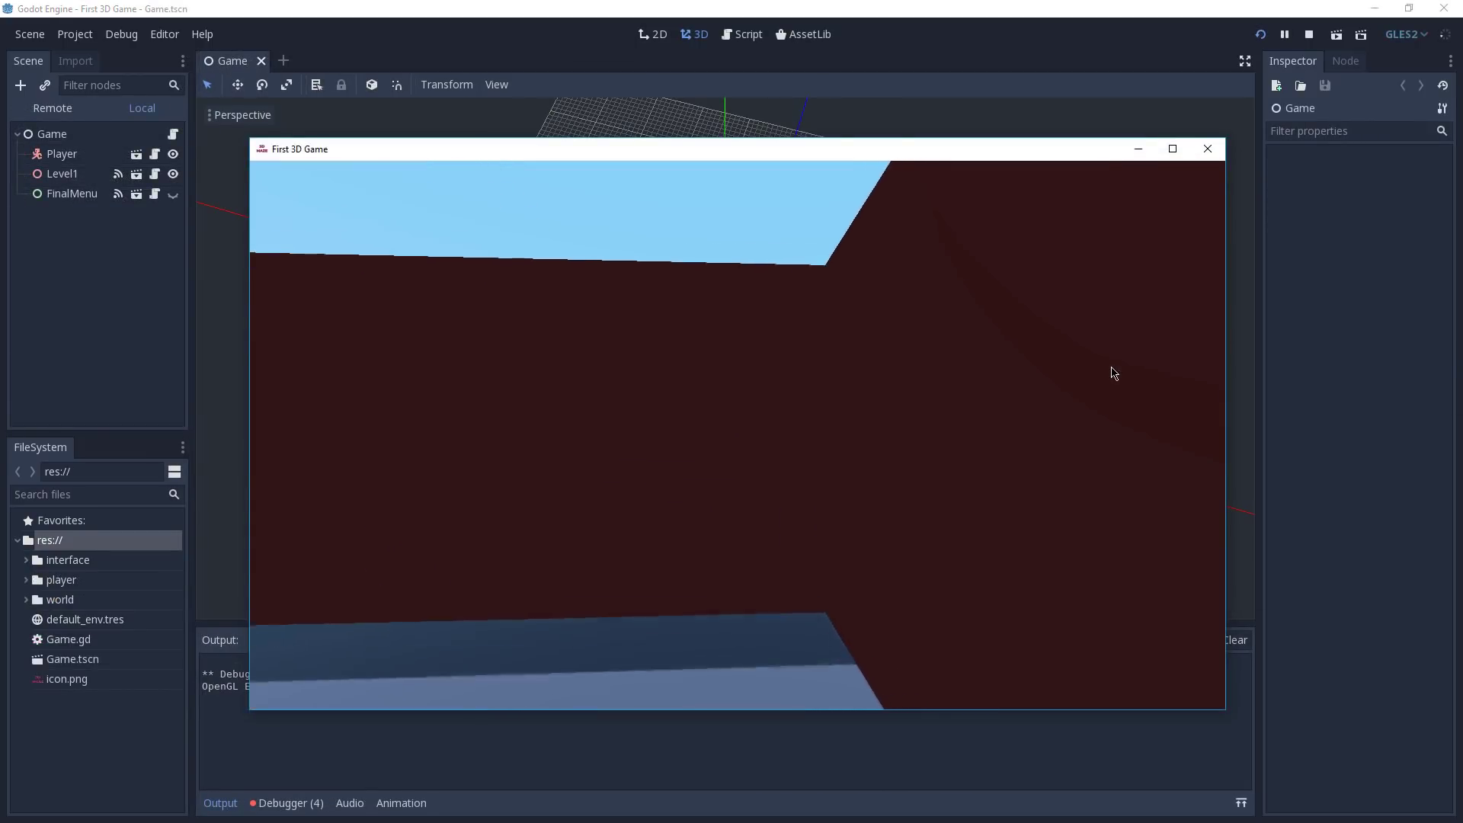
{"action": "key", "text": "Up"}
{"action": "key", "text": "Right"}
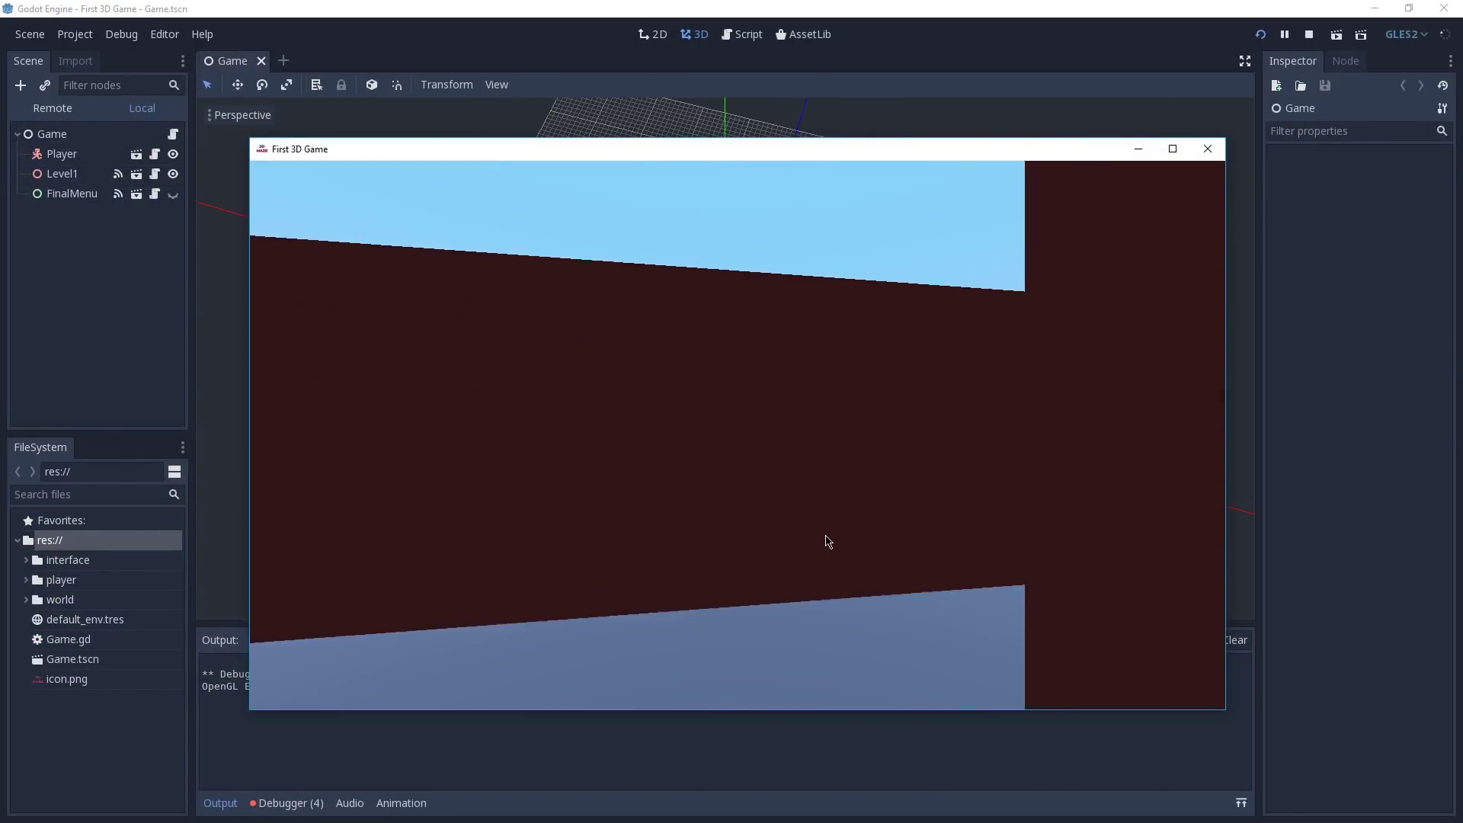
{"action": "key", "text": "Right"}
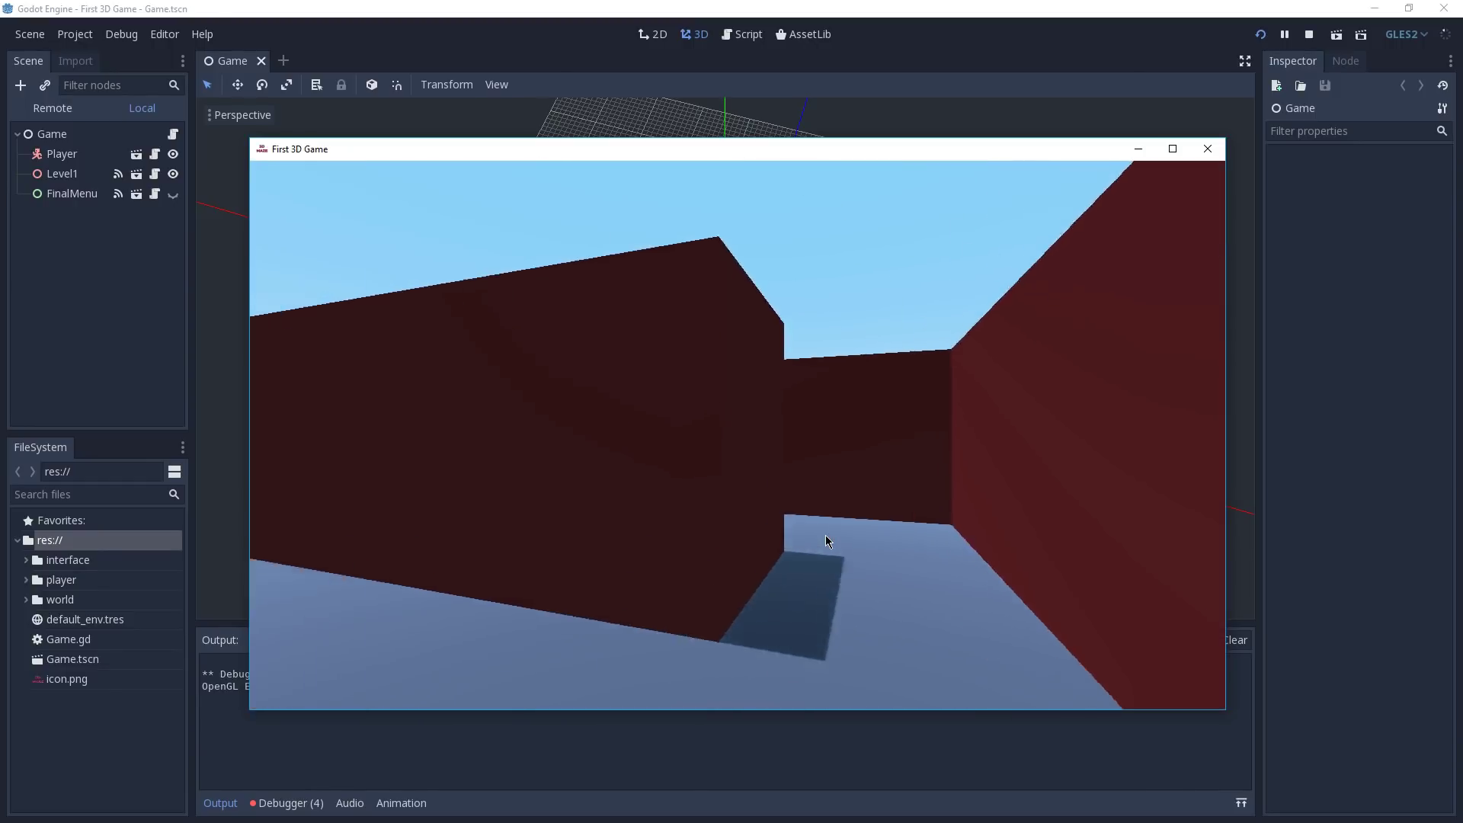
{"action": "key", "text": "Right"}
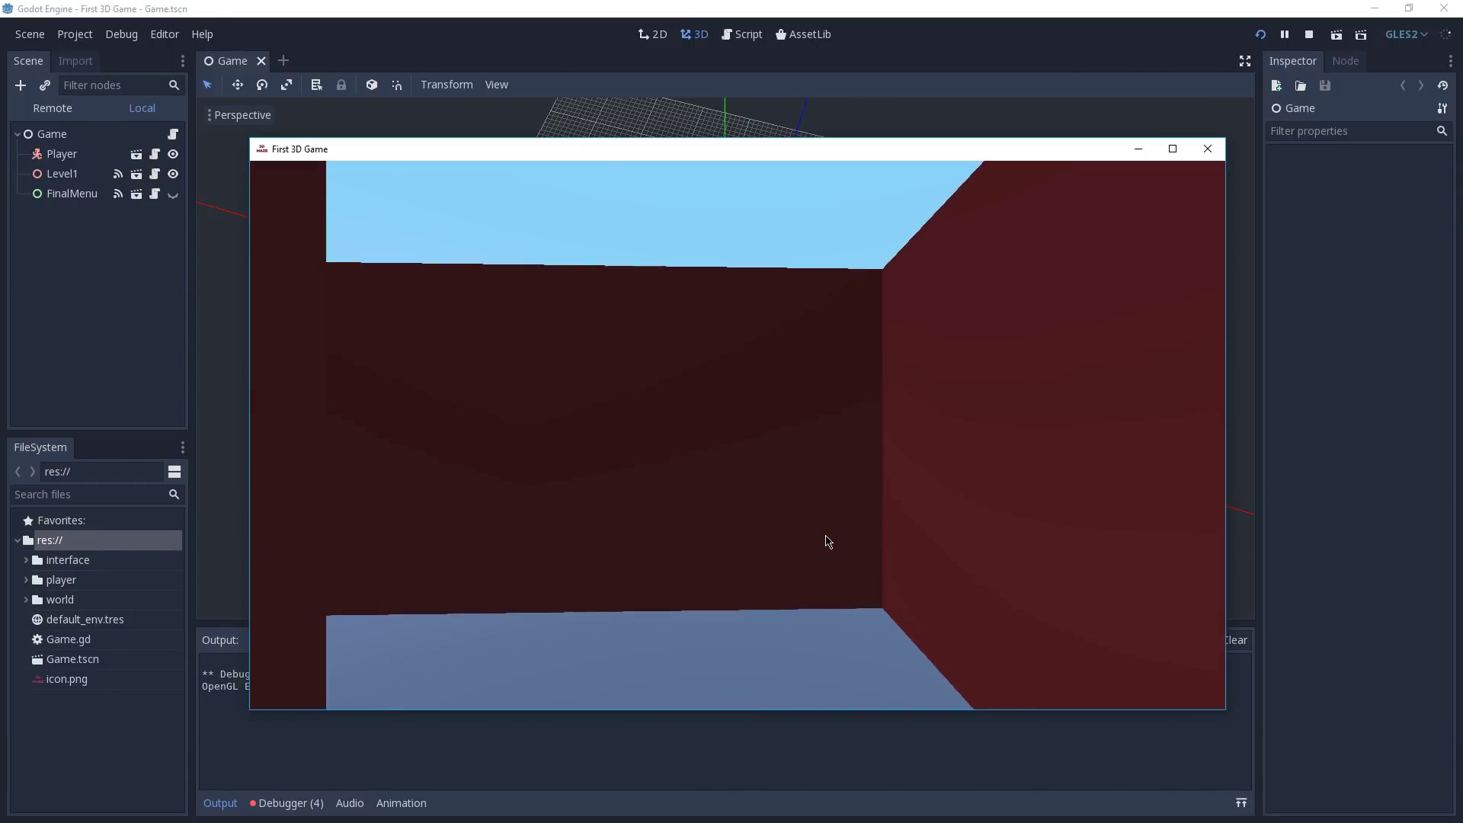
{"action": "key", "text": "Up"}
{"action": "key", "text": "Right"}
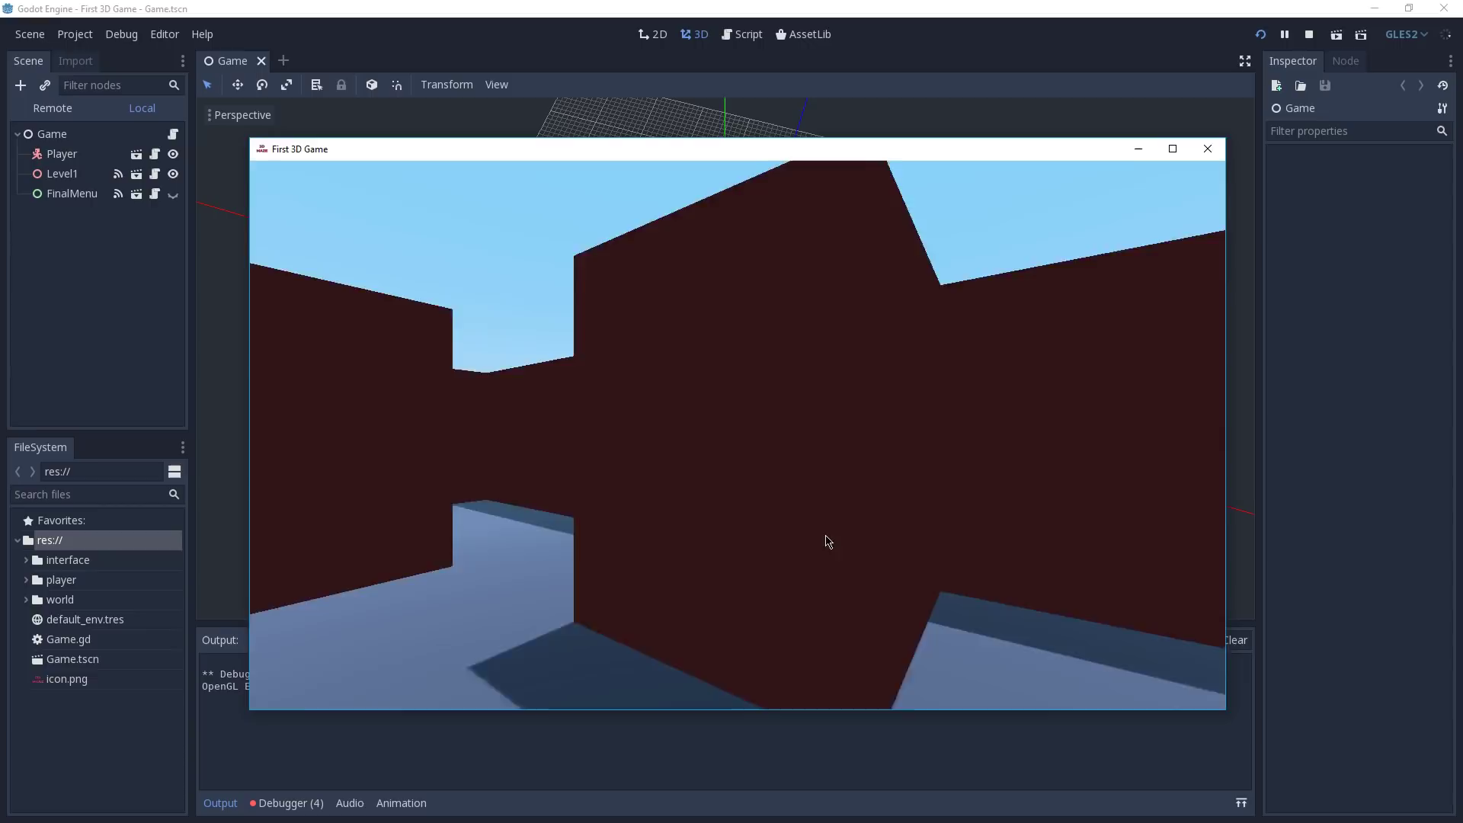
{"action": "key", "text": "Right"}
{"action": "key", "text": "Up"}
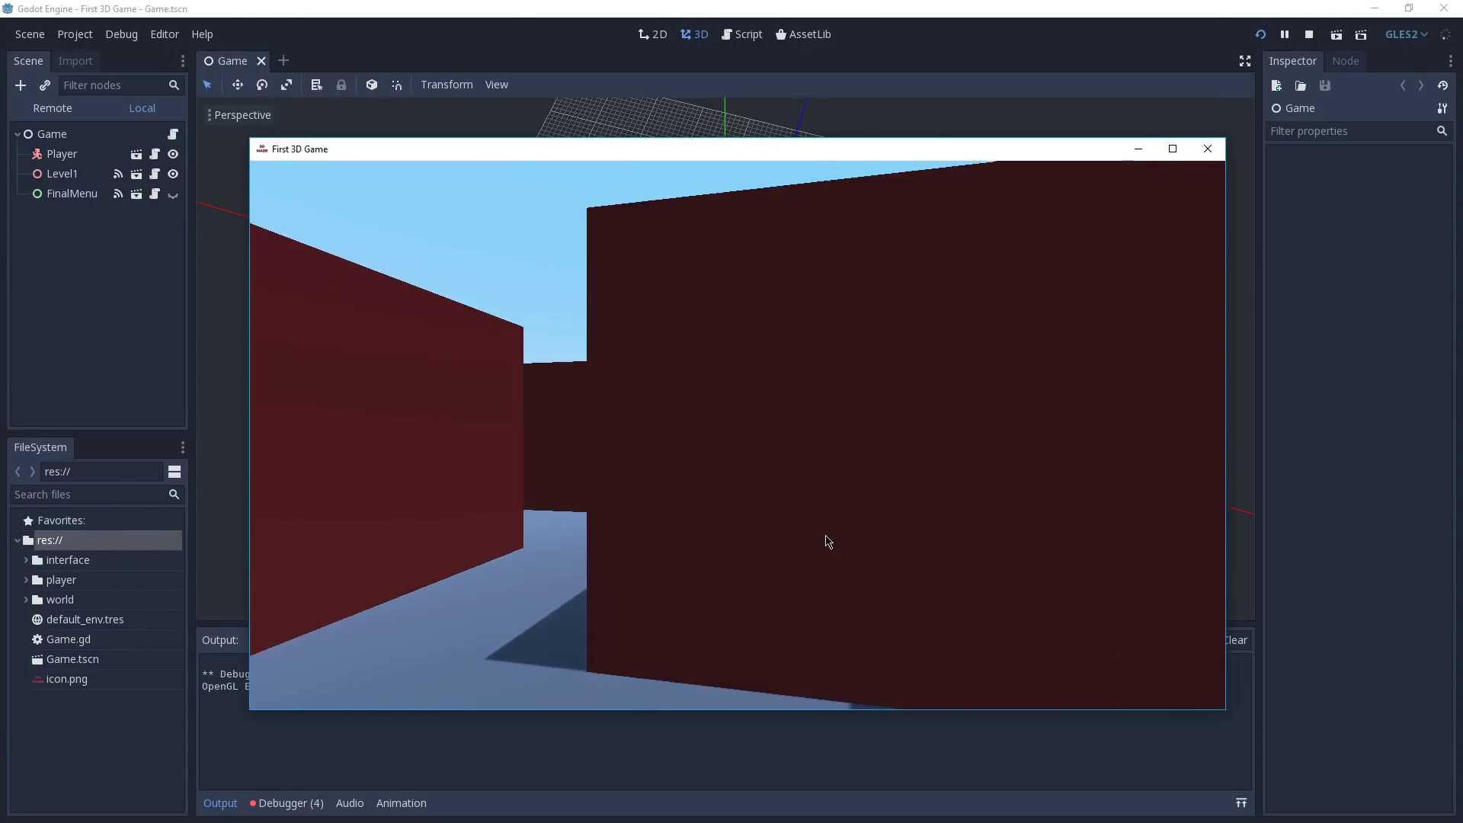
{"action": "key", "text": "Left"}
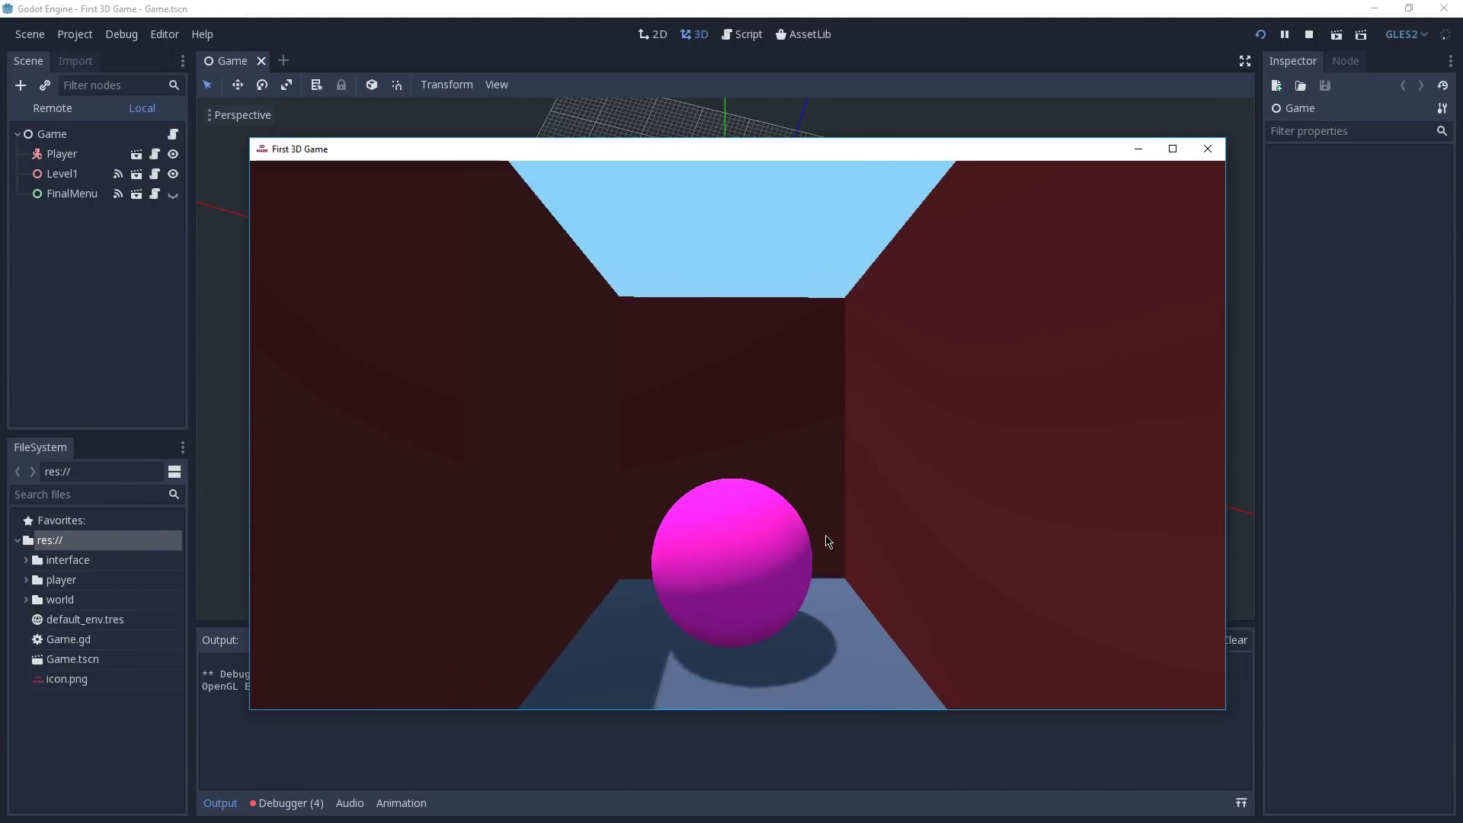
{"action": "key", "text": "Up"}
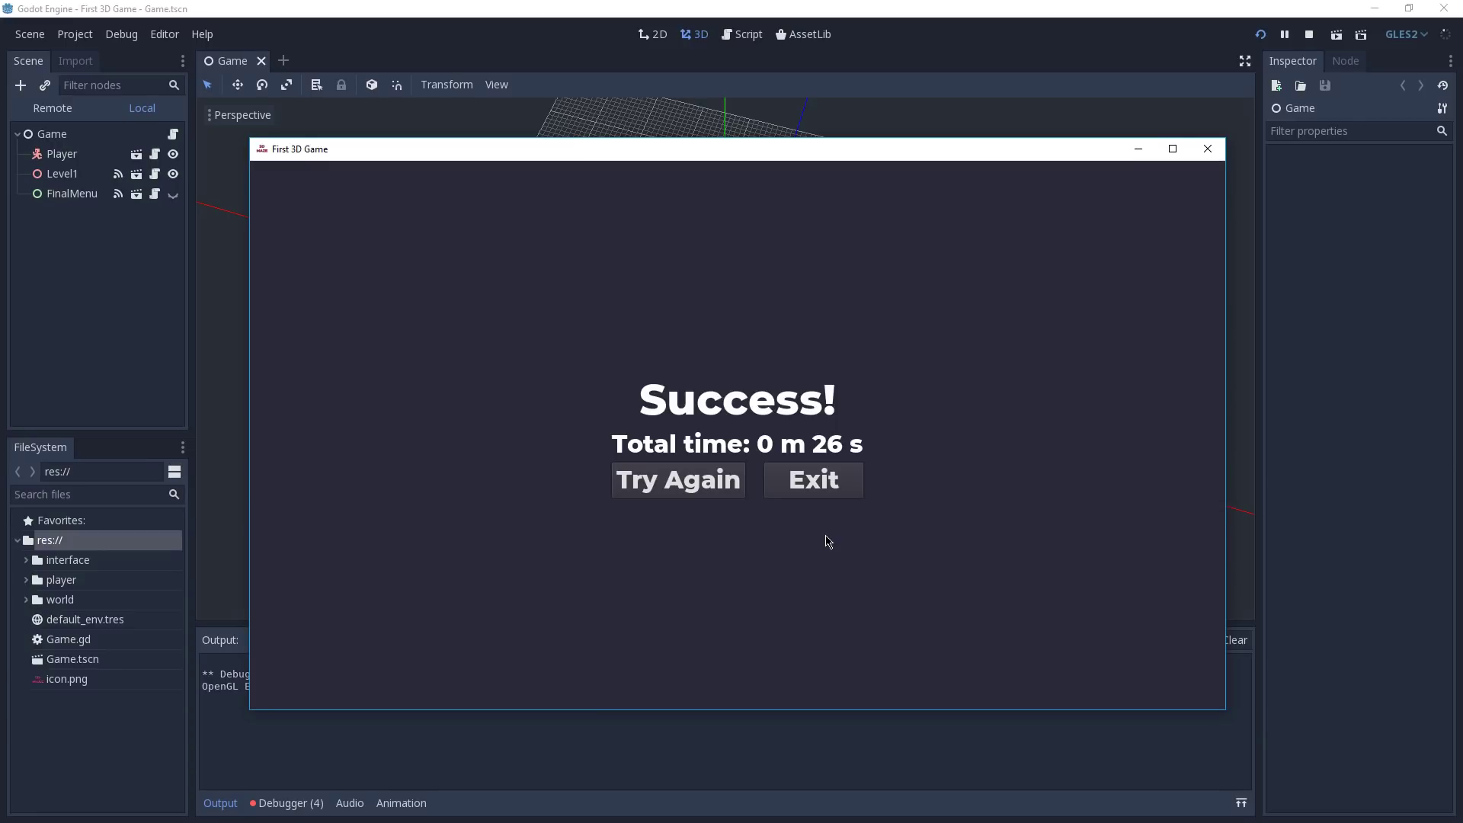